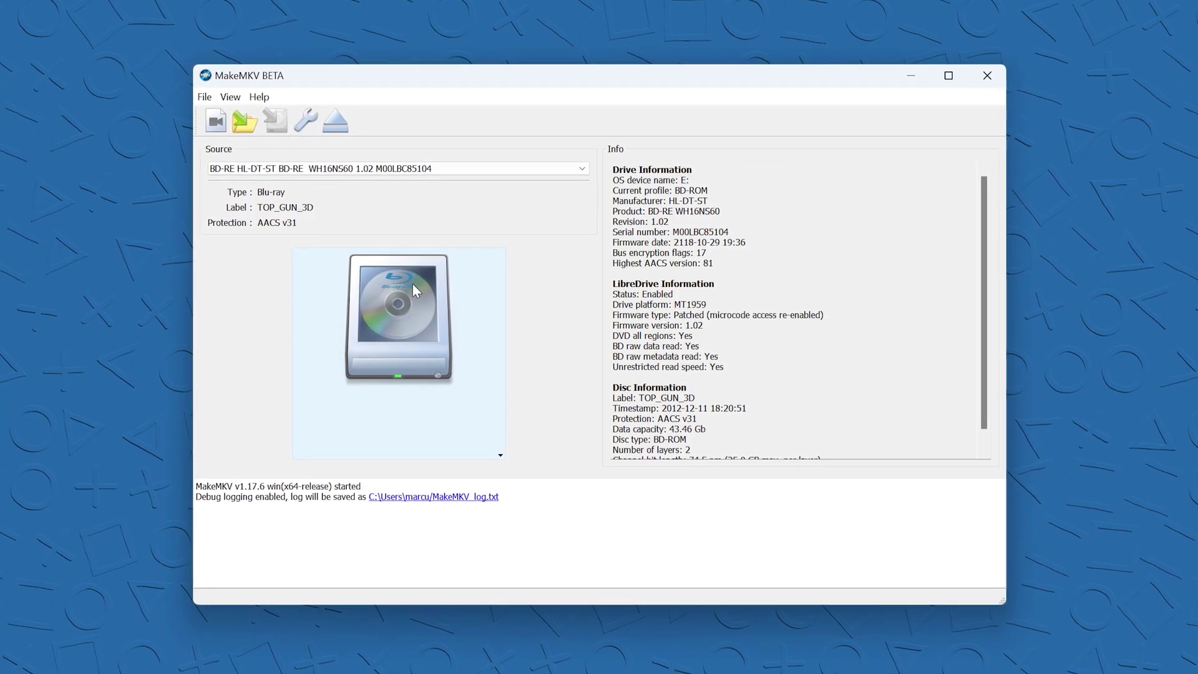
# - Scan the Top Gun 3D disc, pick its 16-chapter title with the MVC track, and save it to D:/Plex/Raw
pyautogui.click(414, 283)
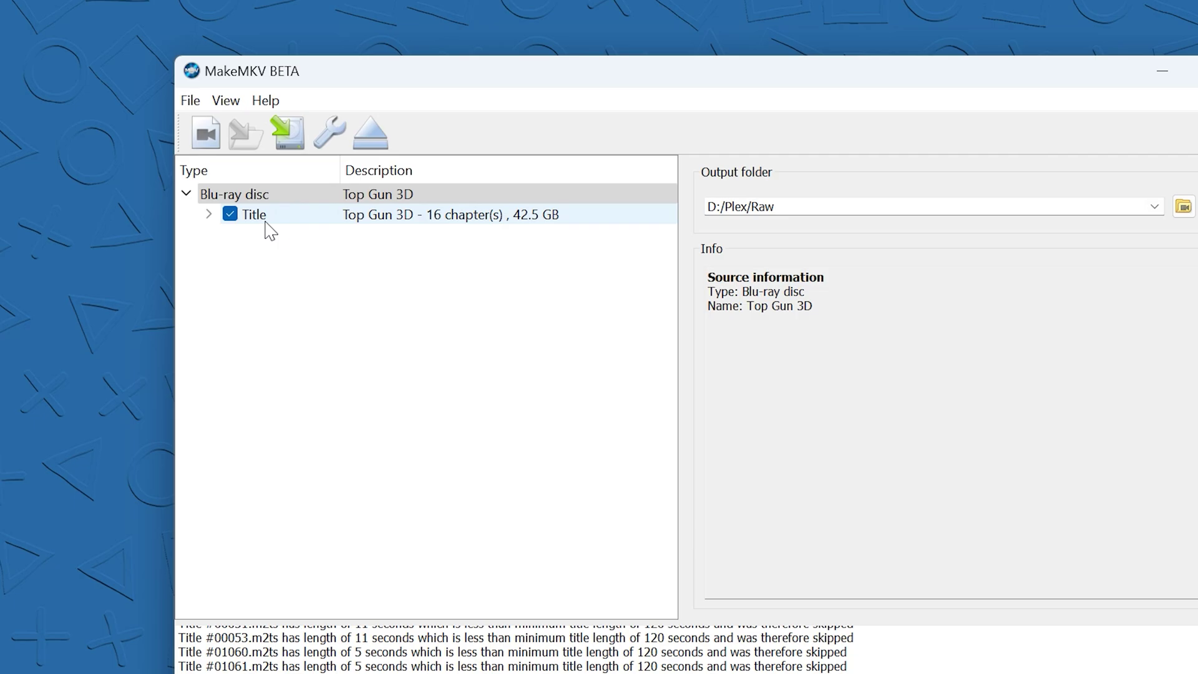
pyautogui.click(193, 170)
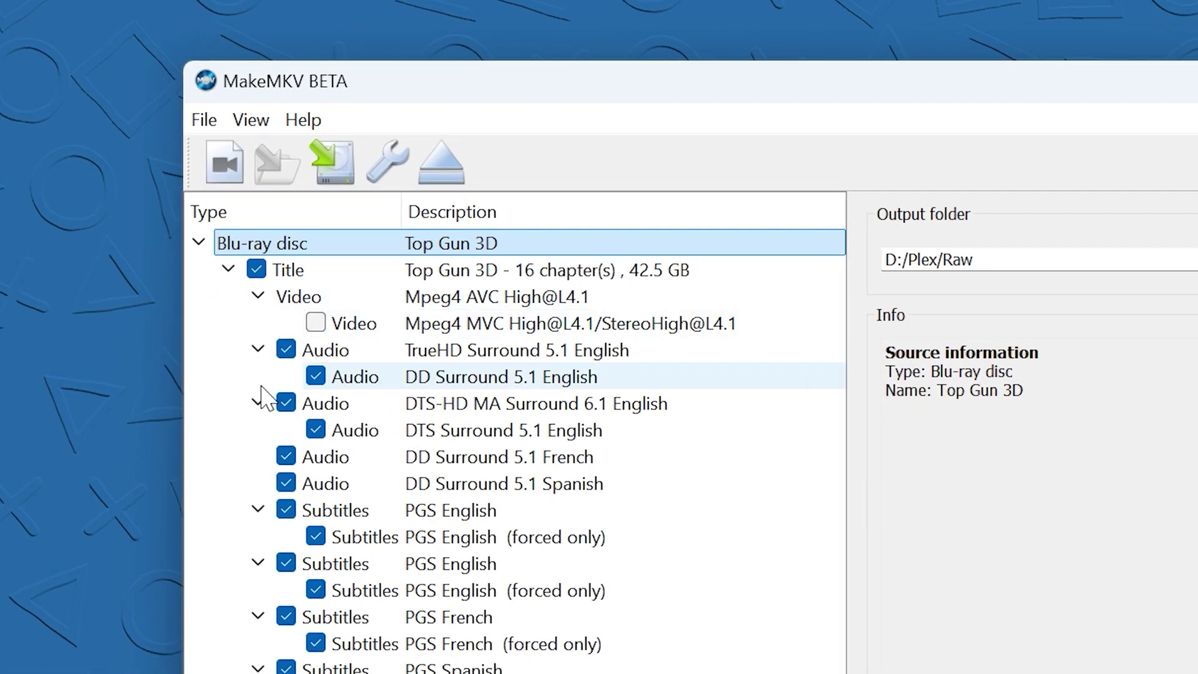
pyautogui.press('Down')
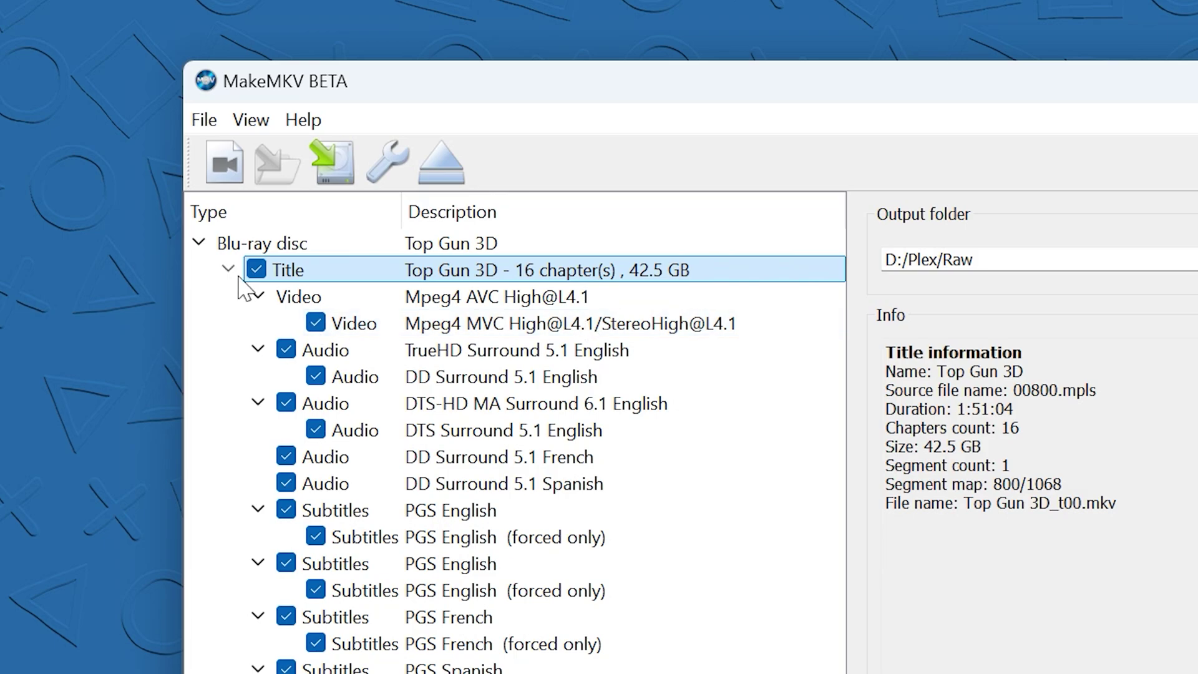
pyautogui.click(230, 269)
pyautogui.click(329, 175)
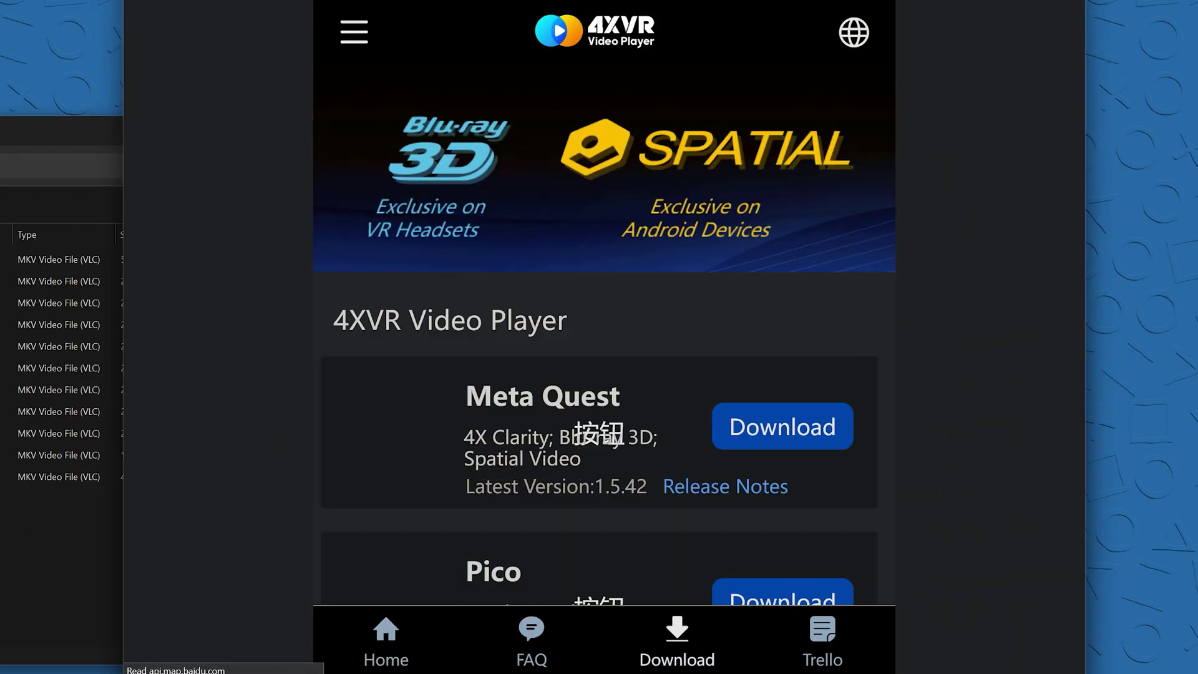
# - Browse the 4XVR Download page listings, then bring up the site's navigation menu
pyautogui.scroll(-10, 667, 249)
pyautogui.scroll(6, 667, 250)
pyautogui.scroll(-3, 668, 250)
pyautogui.scroll(6, 667, 248)
pyautogui.scroll(-3, 667, 249)
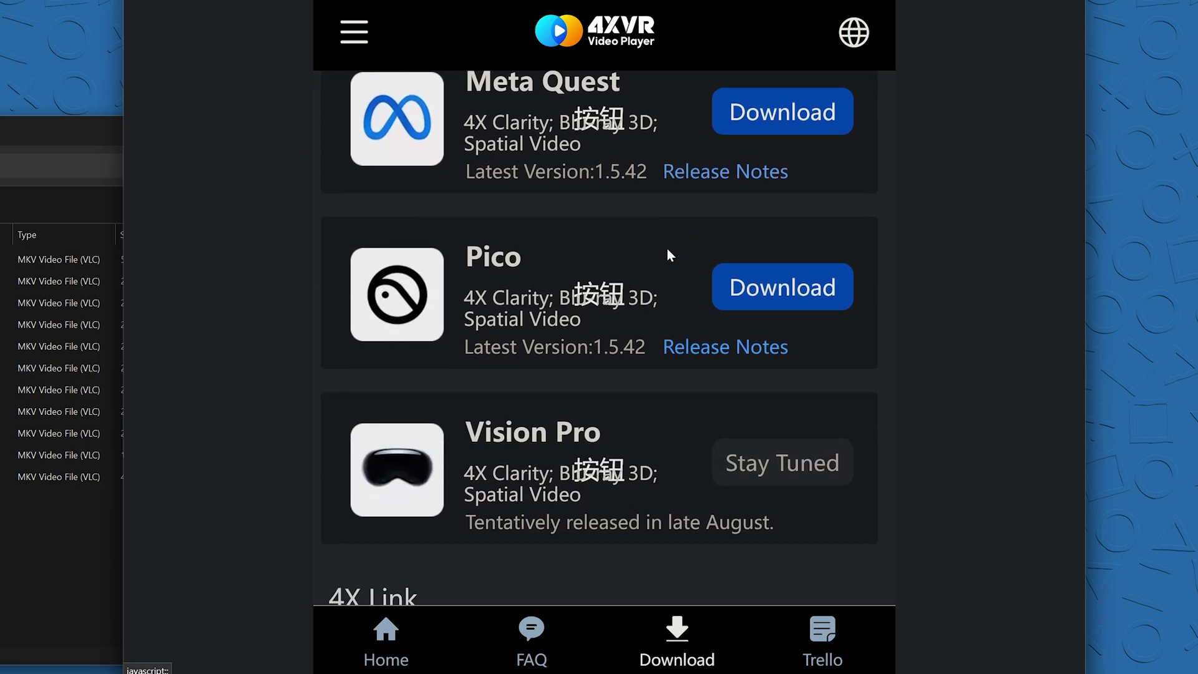
pyautogui.scroll(3, 667, 255)
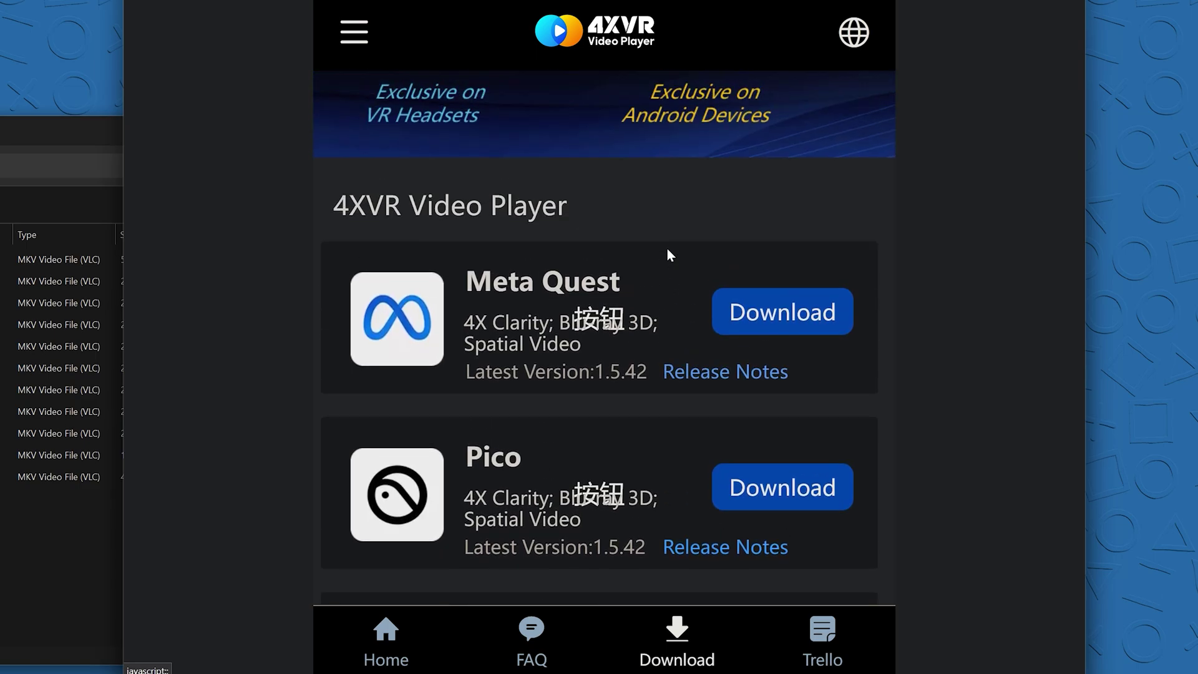
pyautogui.scroll(2, 668, 249)
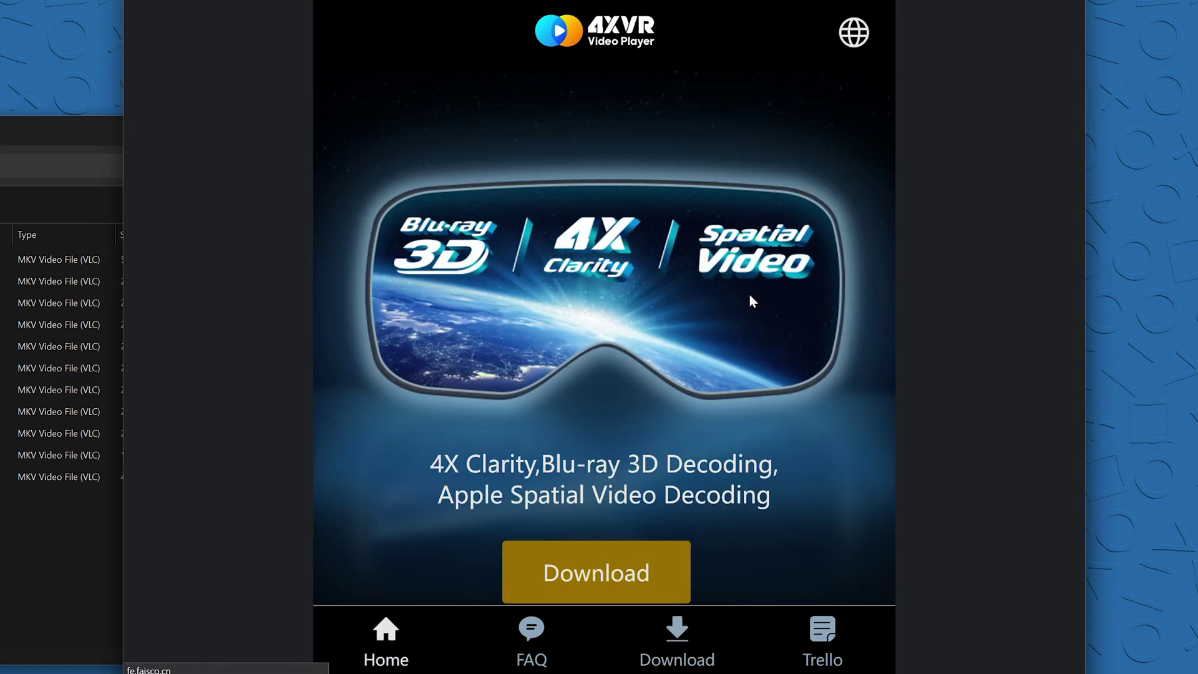
pyautogui.scroll(-15, 746, 297)
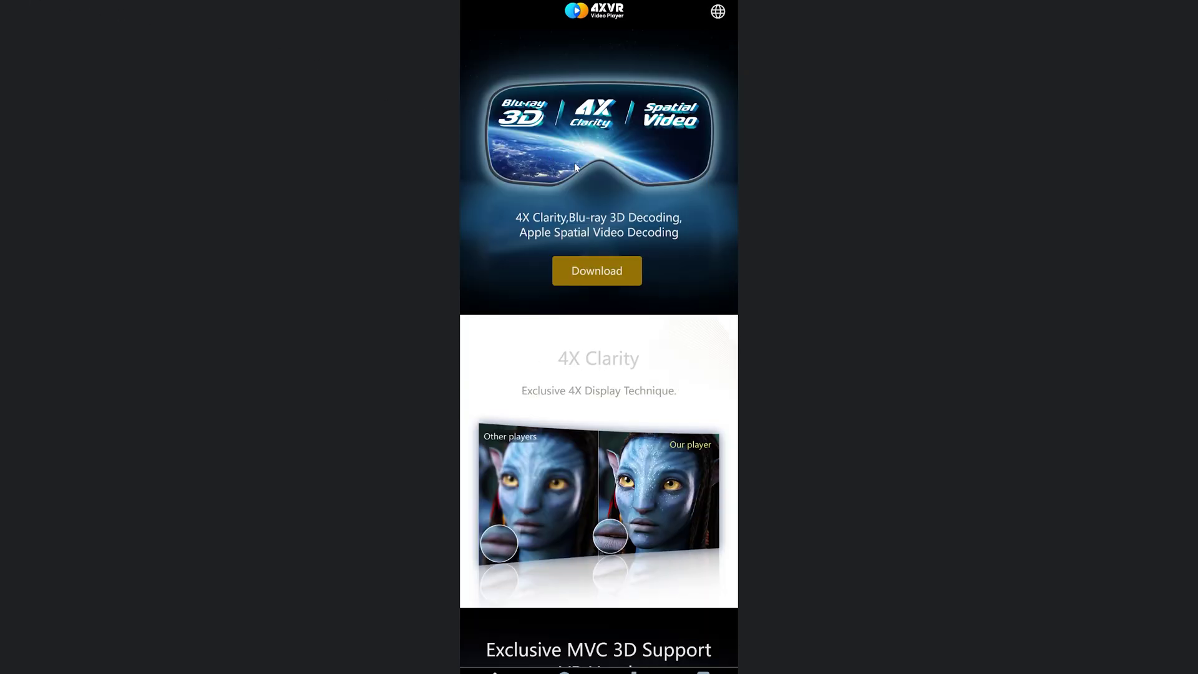
pyautogui.click(480, 11)
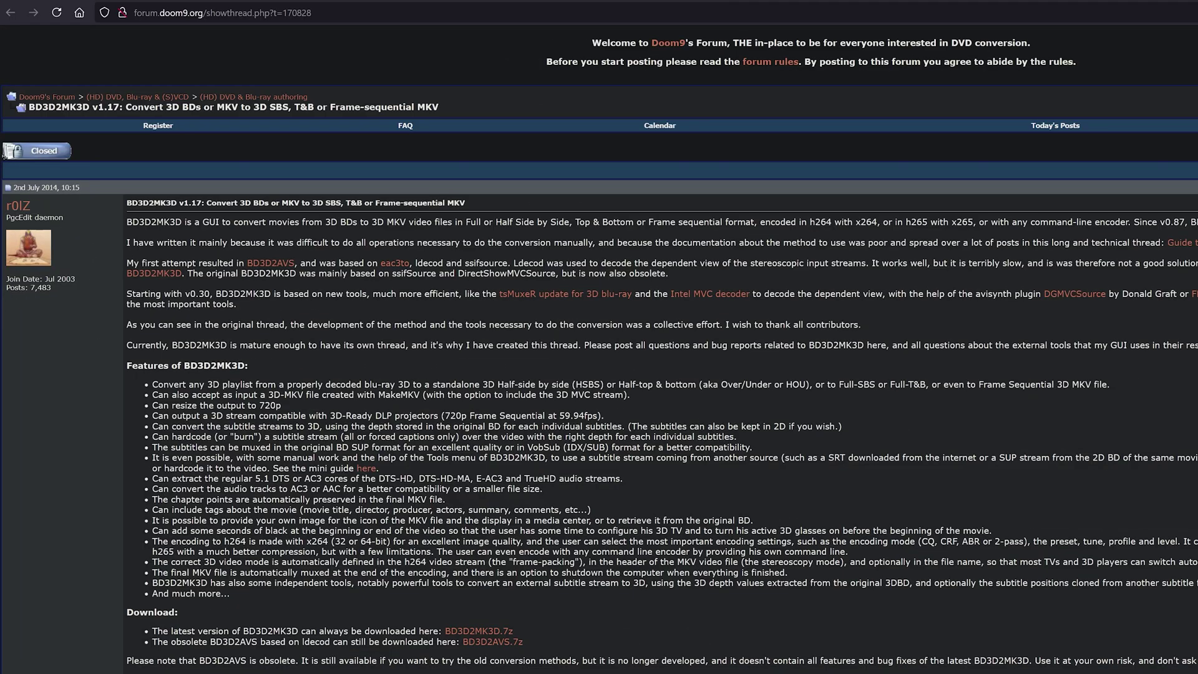
# - Scroll the BD3D2MK3D v1.17 thread down to its Download section
pyautogui.scroll(-4, 480, 499)
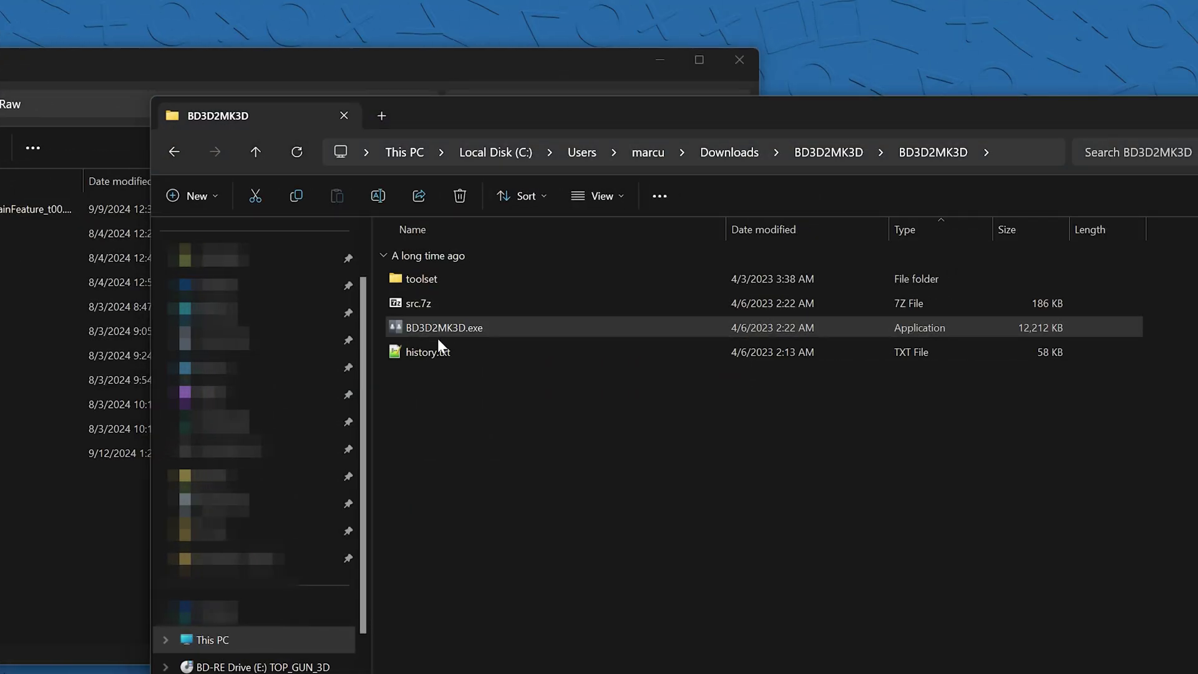
# - Run BD3D2MK3D.exe from Downloads\BD3D2MK3D and dismiss the Java-not-installed warning
pyautogui.click(449, 332)
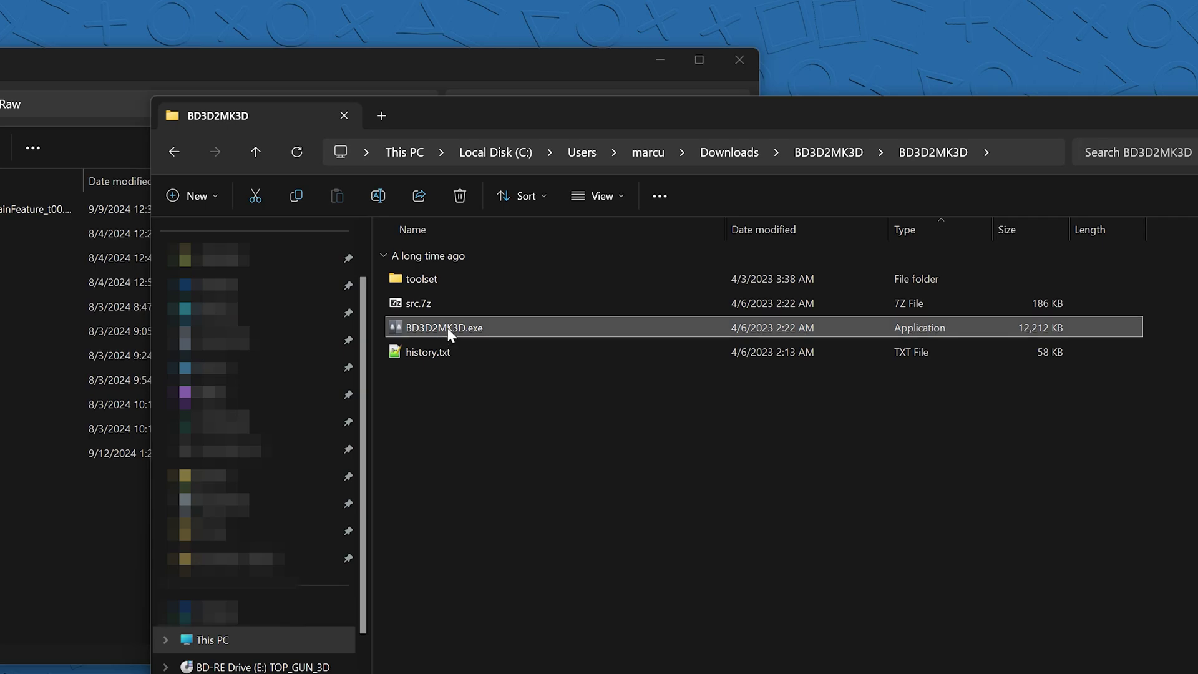
pyautogui.doubleClick(447, 327)
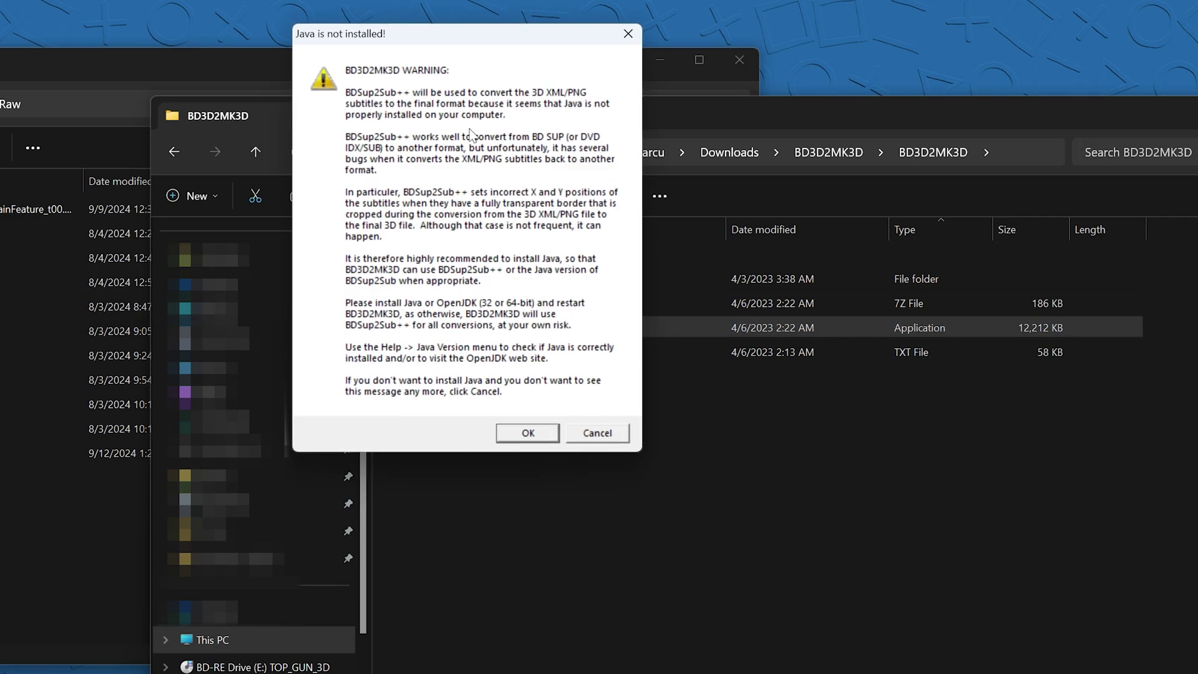
pyautogui.click(539, 440)
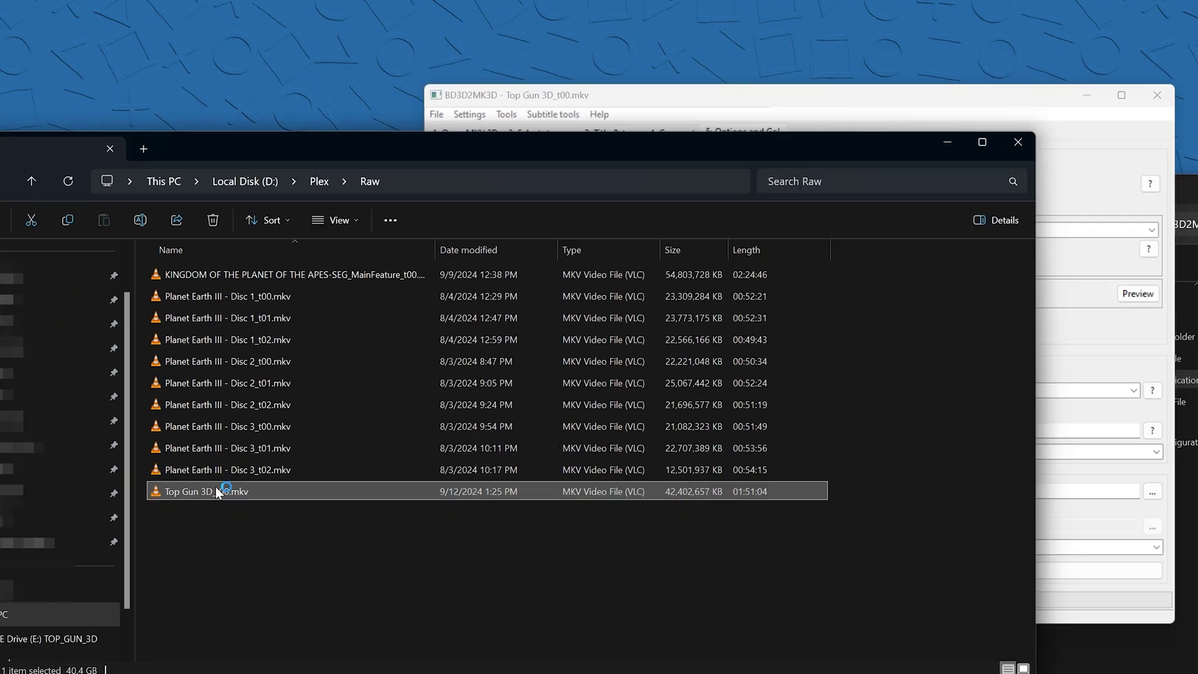
# - Load Top Gun 3D_t00.mkv from D:\Plex\Raw into BD3D2MK3D
pyautogui.doubleClick(219, 492)
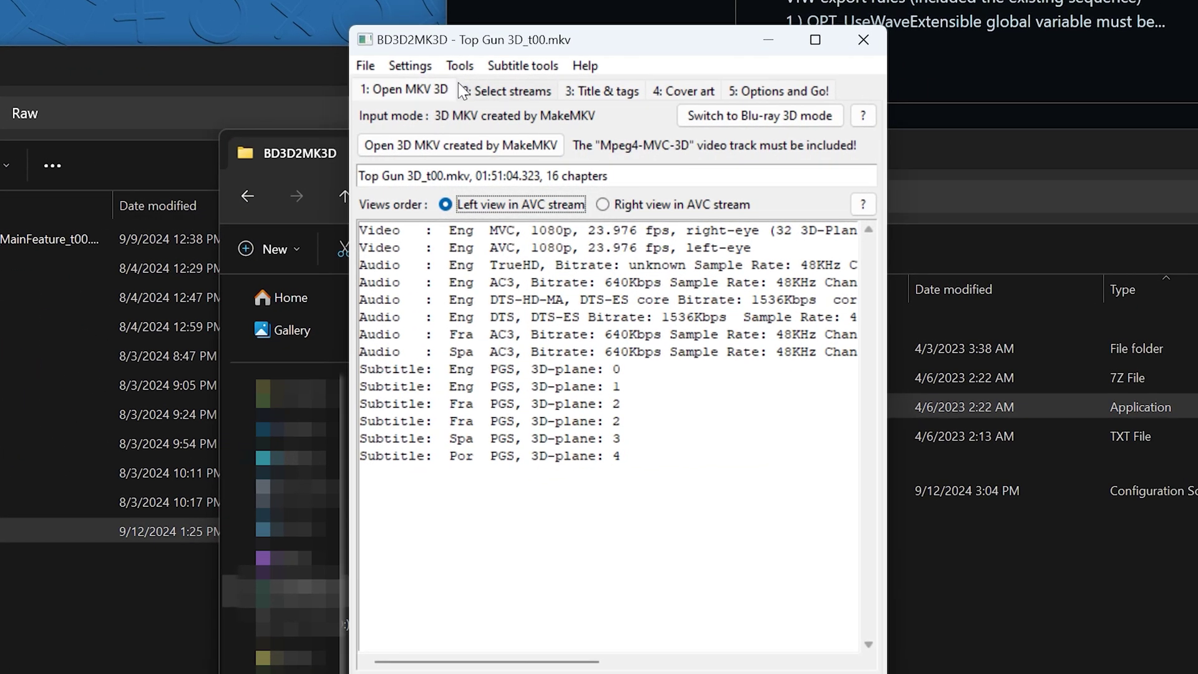
# - Exclude the Spanish and Portuguese subtitle streams from the conversion
pyautogui.click(565, 107)
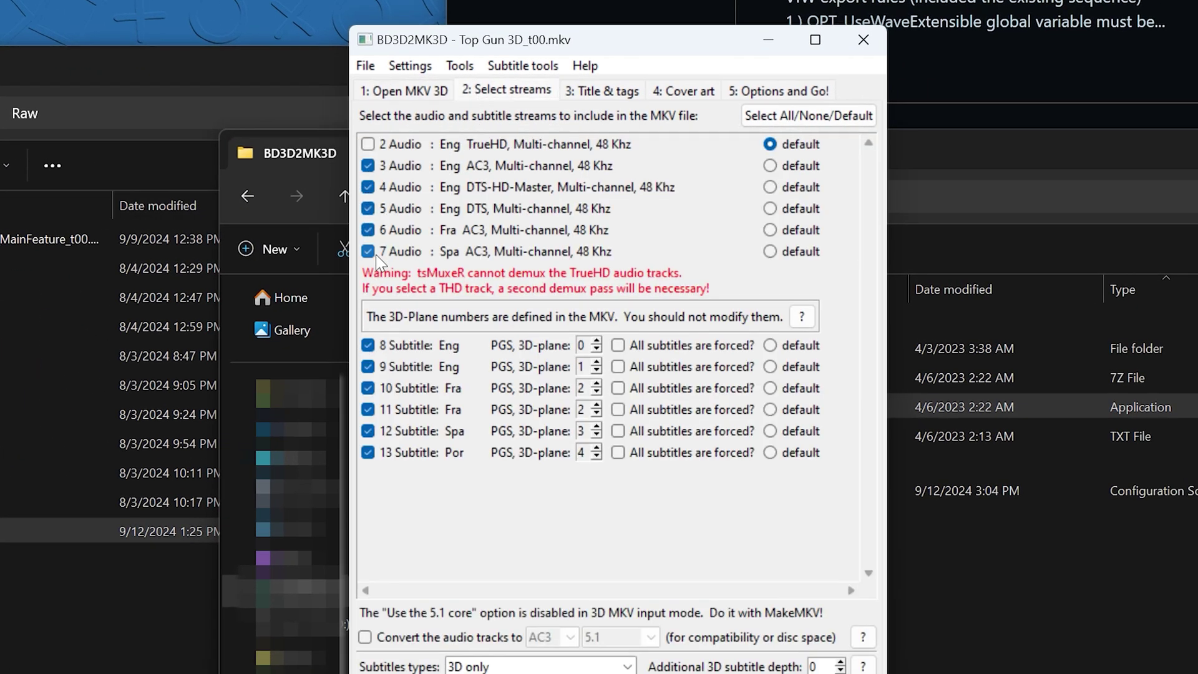
pyautogui.click(368, 430)
pyautogui.click(368, 453)
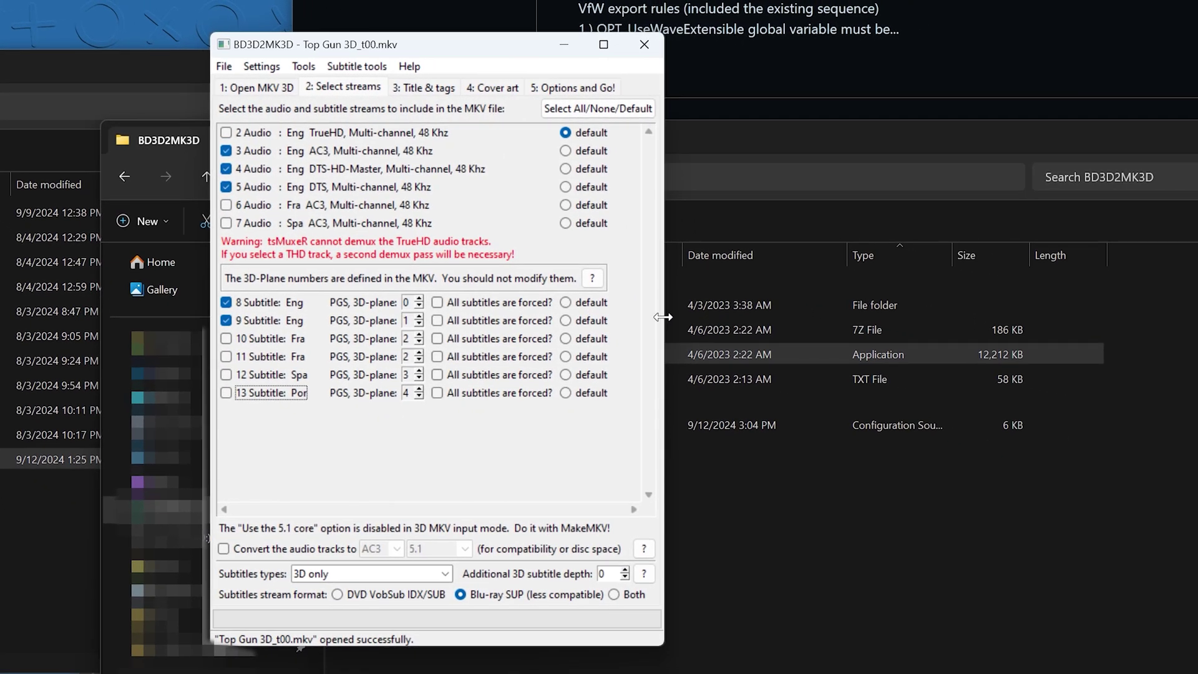
pyautogui.moveTo(663, 317); pyautogui.dragTo(968, 312)
# - Switch the output from half to full side-by-side, accepting the compatibility warning
pyautogui.click(421, 88)
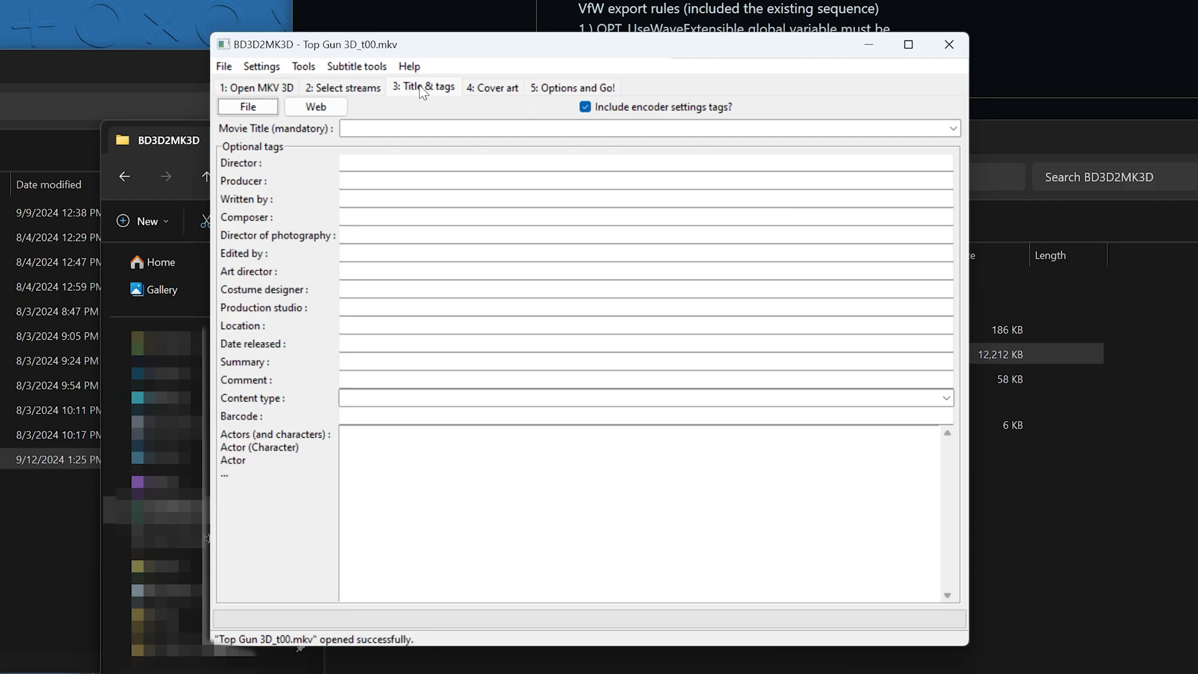
pyautogui.click(492, 89)
pyautogui.click(546, 88)
pyautogui.click(296, 124)
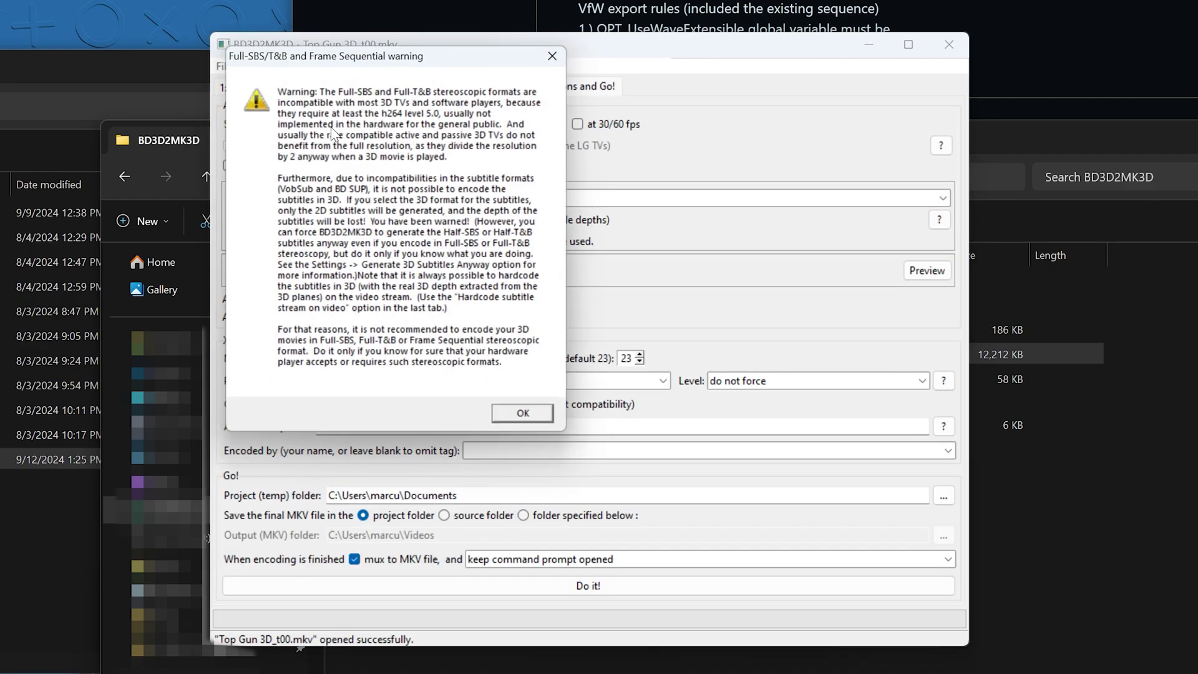
pyautogui.click(526, 418)
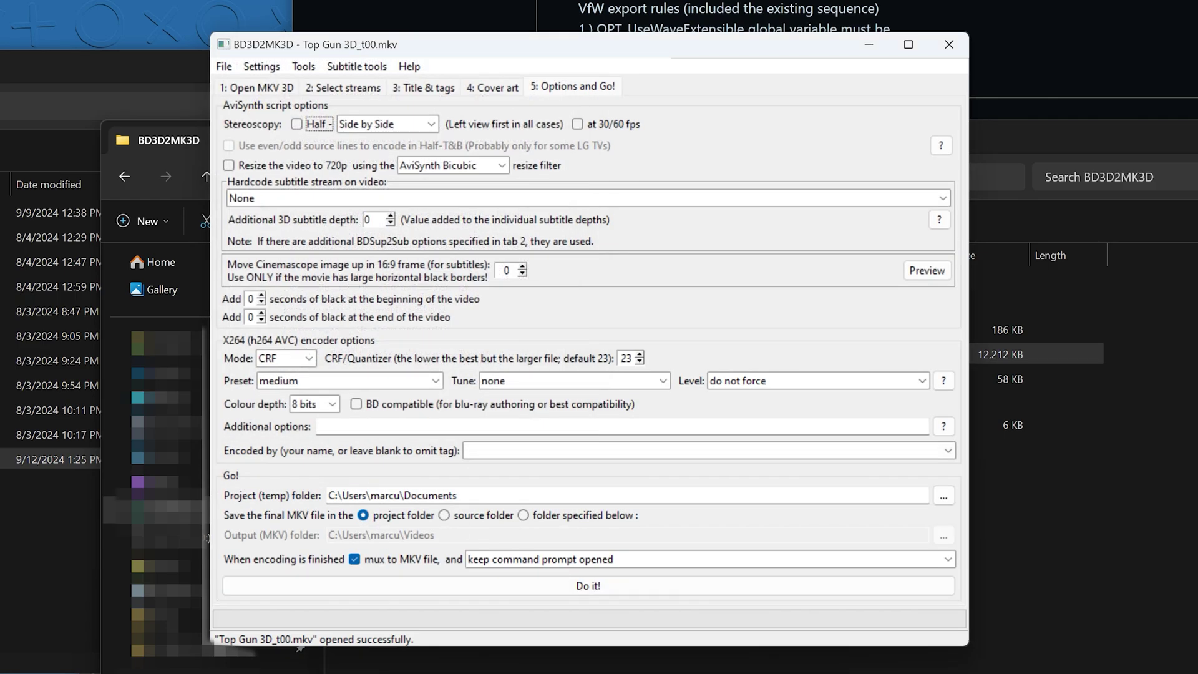
# - Set the project folder to D:\Plex\Compressed
pyautogui.click(942, 496)
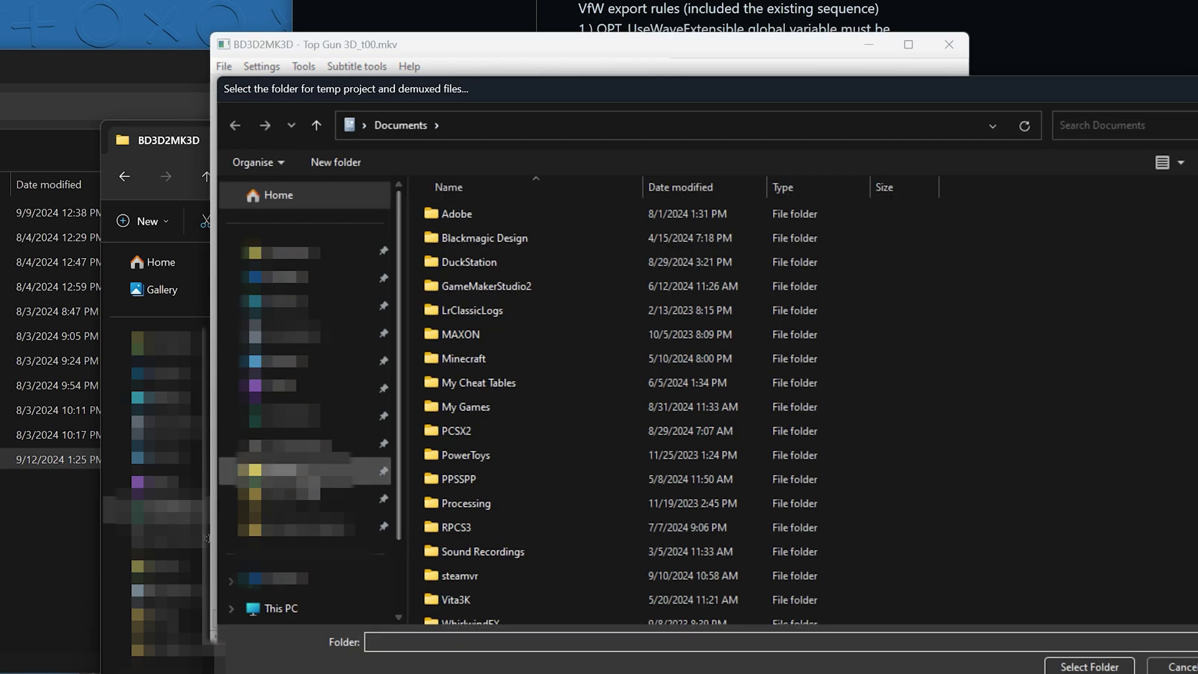
pyautogui.click(346, 437)
pyautogui.doubleClick(468, 261)
pyautogui.doubleClick(477, 215)
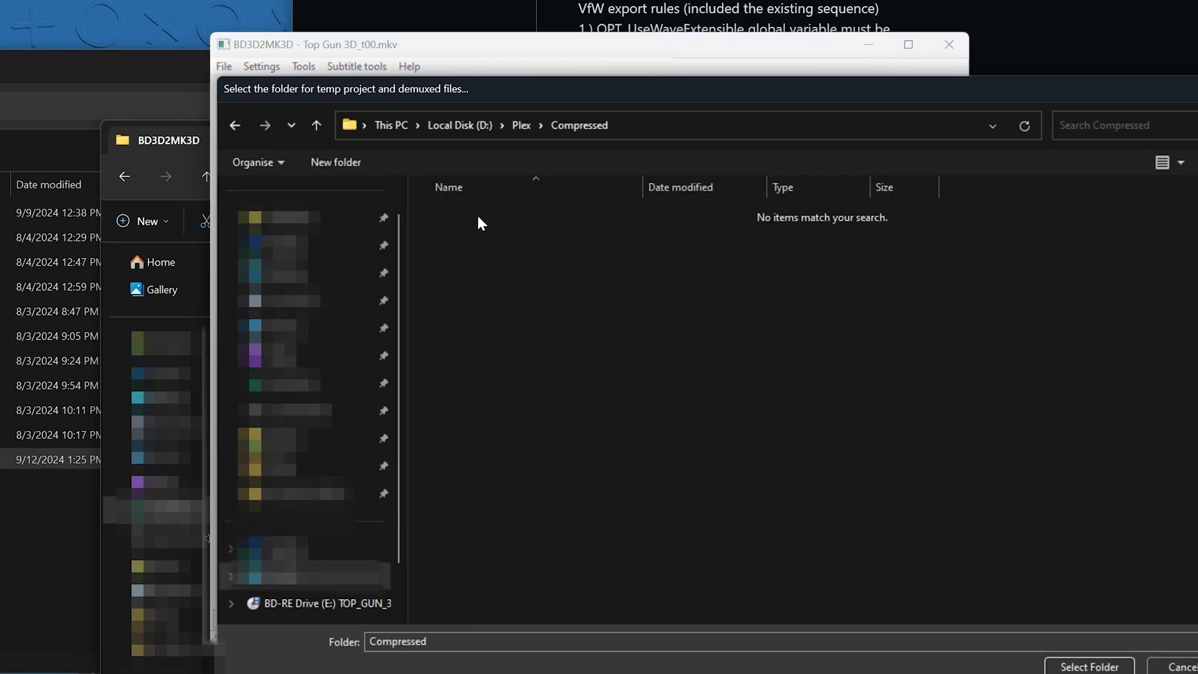
pyautogui.click(1089, 666)
# - Title the project 'top gun' and start generating the conversion project
pyautogui.click(590, 589)
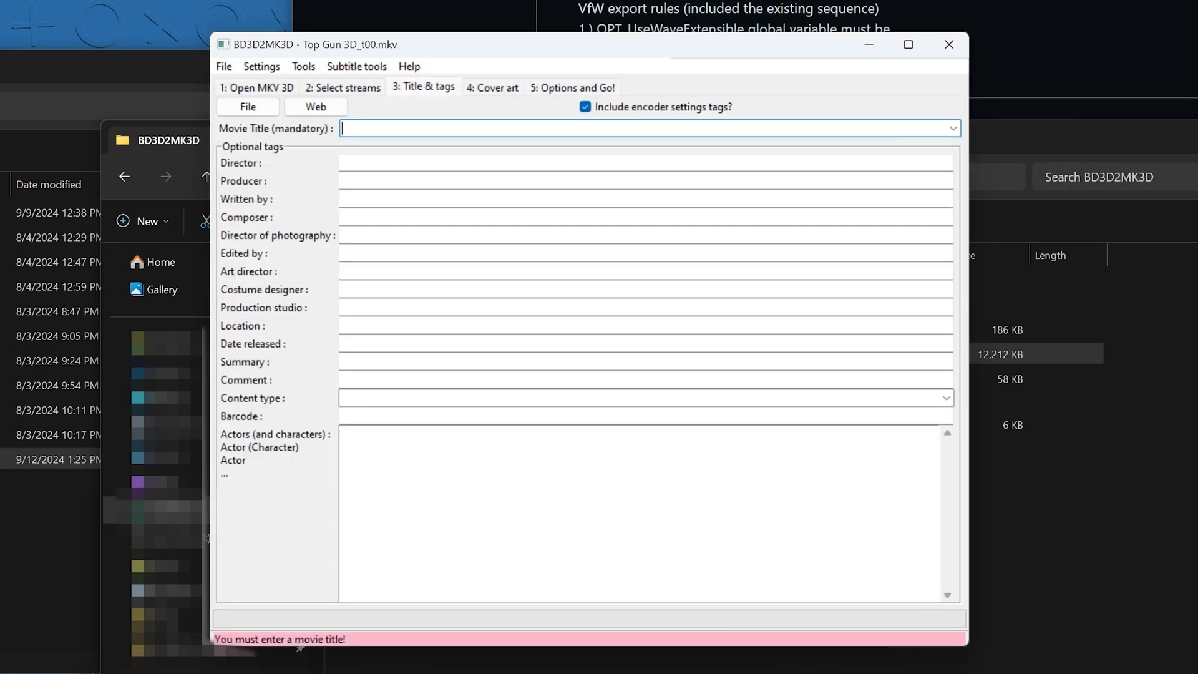
pyautogui.write('to')
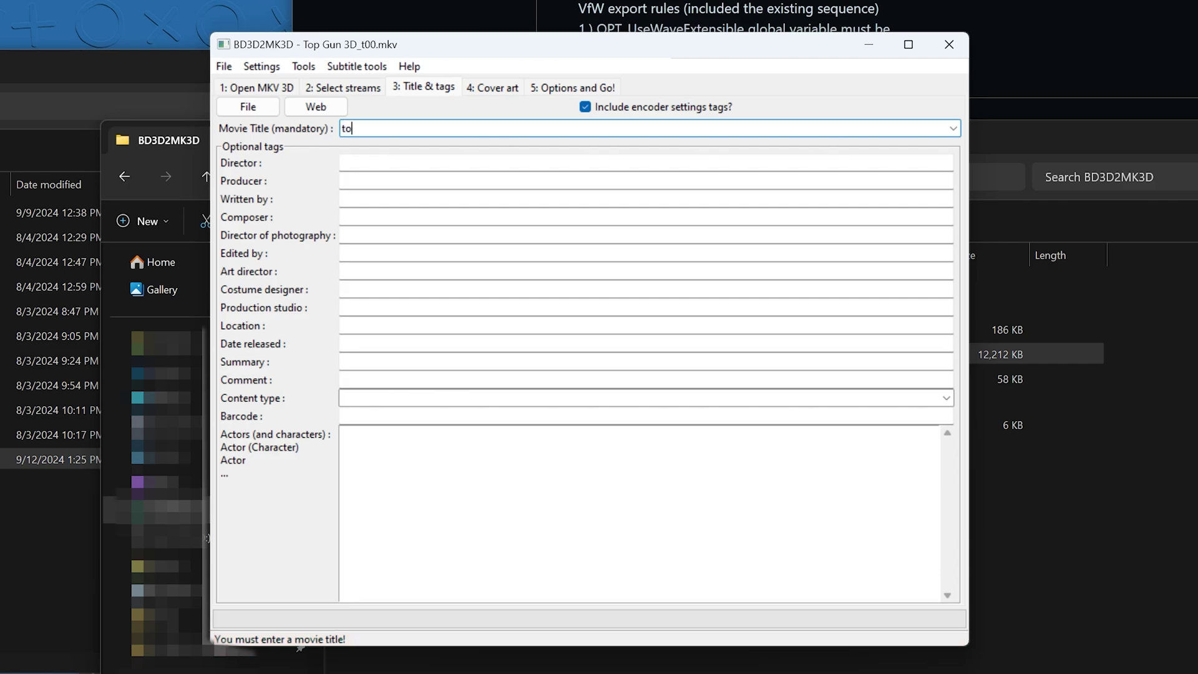
pyautogui.write('p gun')
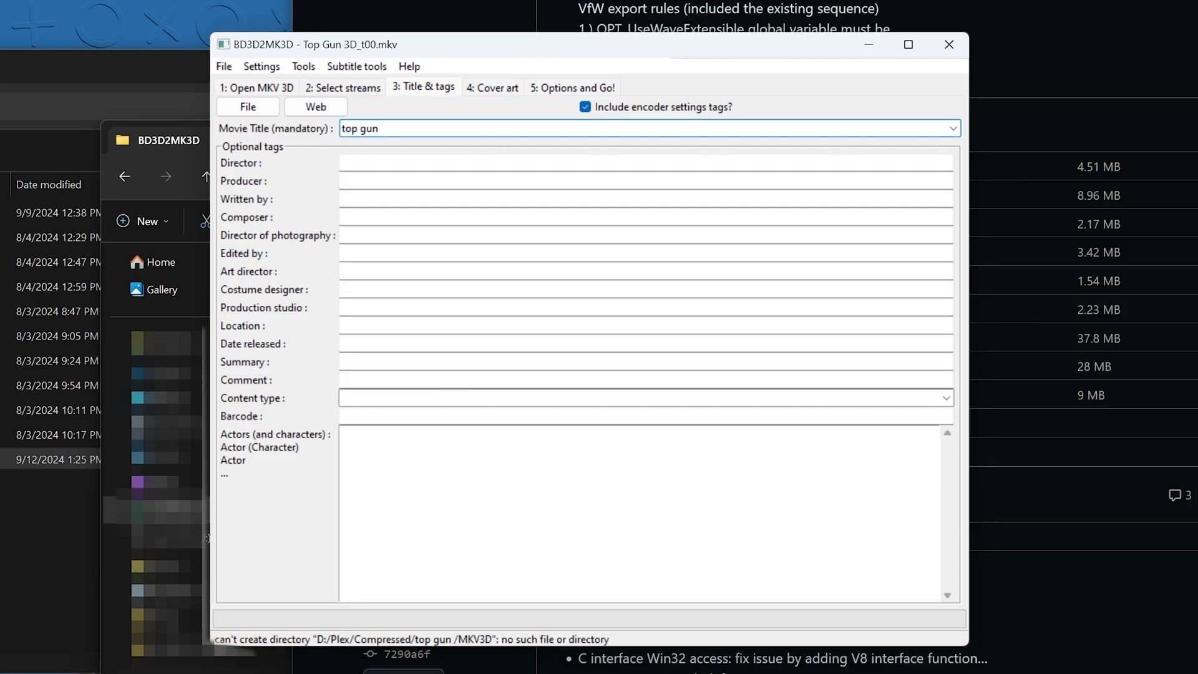
pyautogui.click(612, 88)
pyautogui.click(562, 583)
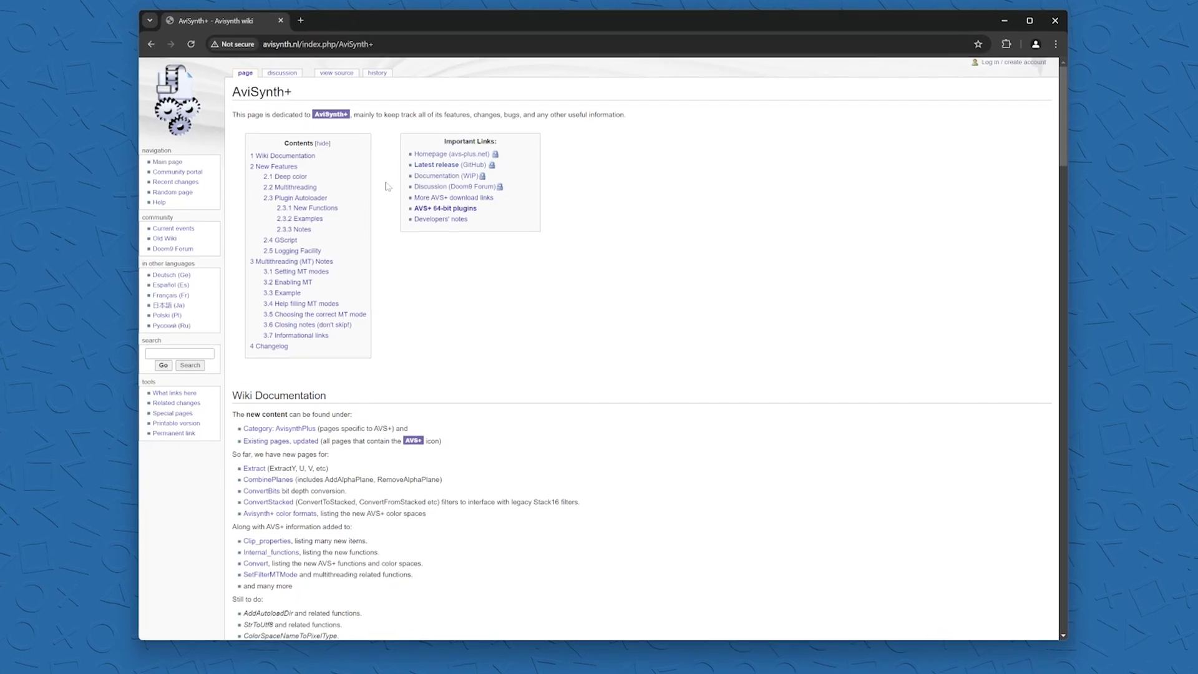
# - Go to the AviSynth+ 3.7.3 release page and read down to the SetChannelMask entries
pyautogui.click(439, 164)
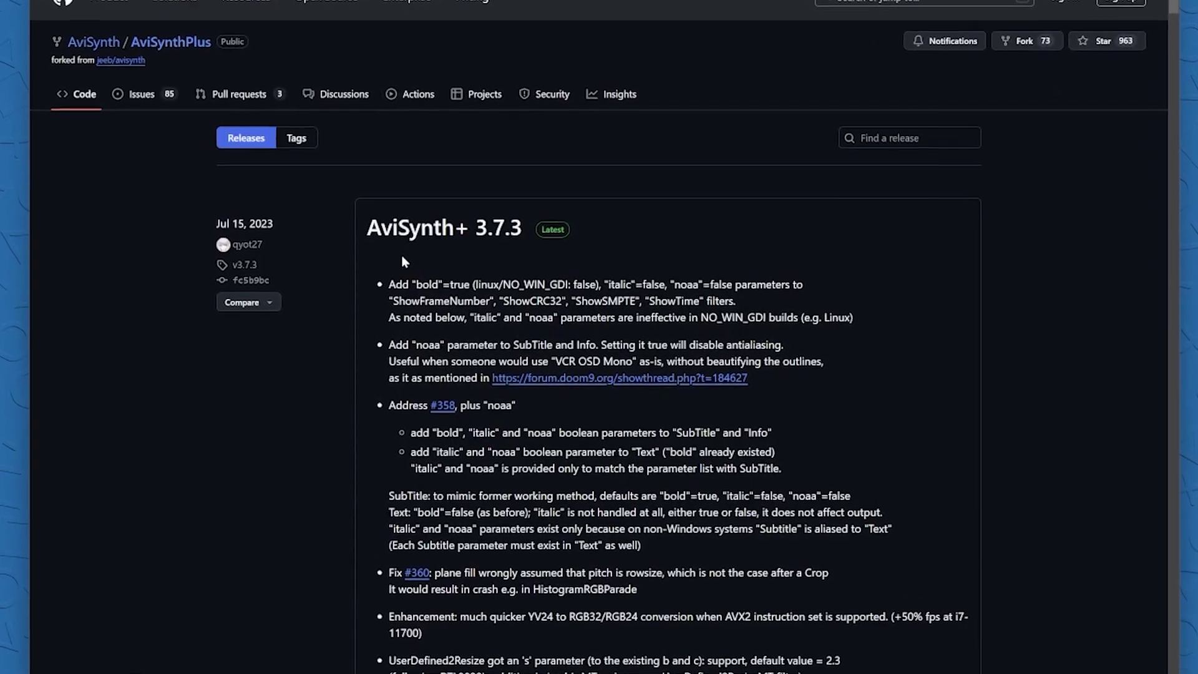
pyautogui.scroll(-20, 397, 250)
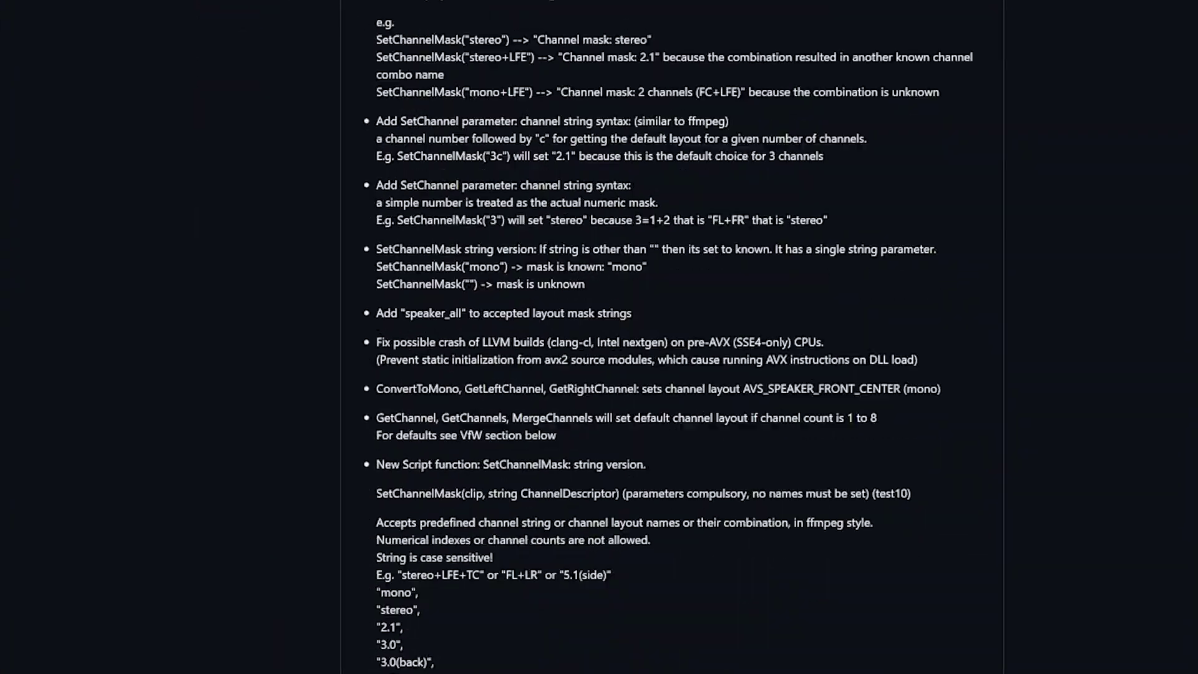
pyautogui.scroll(-20, 652, 336)
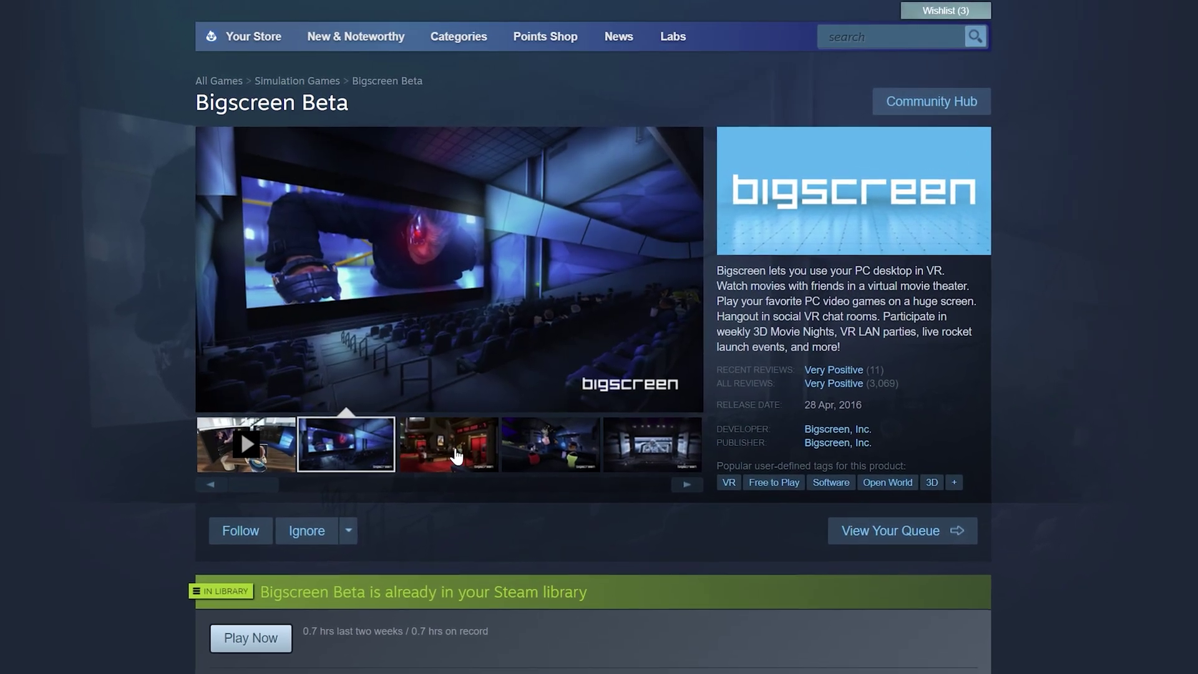
# - Preview the Bigscreen Beta screenshots through to the popcorn image, then select the description paragraph
pyautogui.click(455, 452)
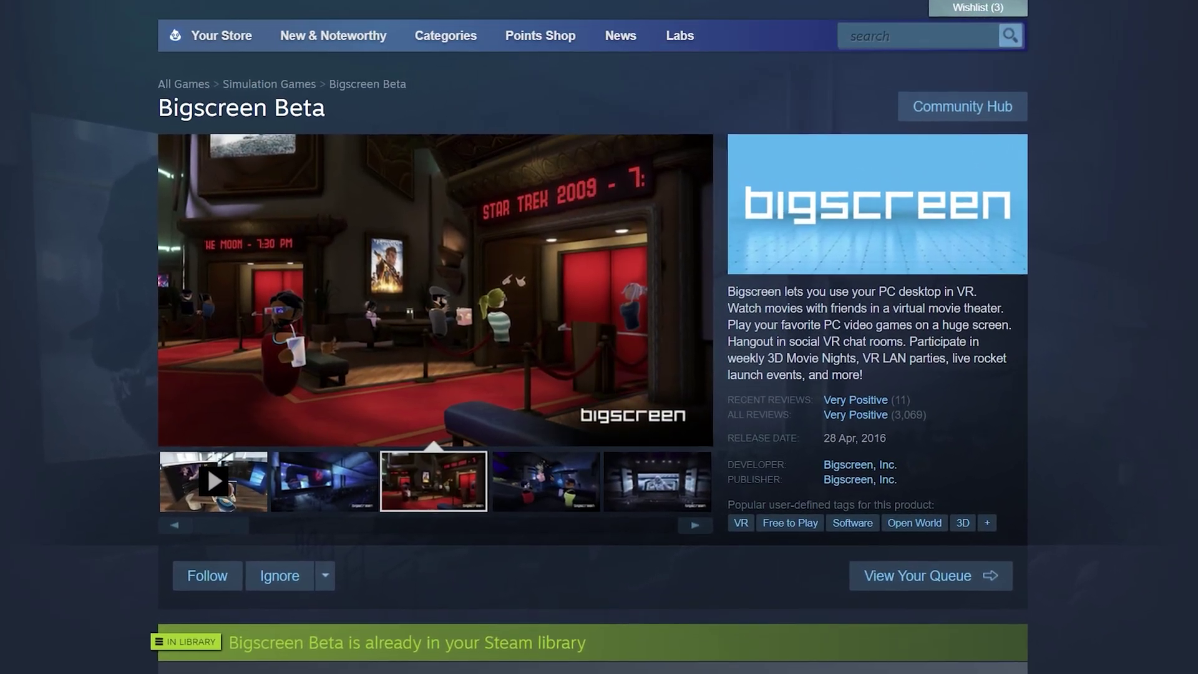
pyautogui.click(324, 481)
pyautogui.click(439, 494)
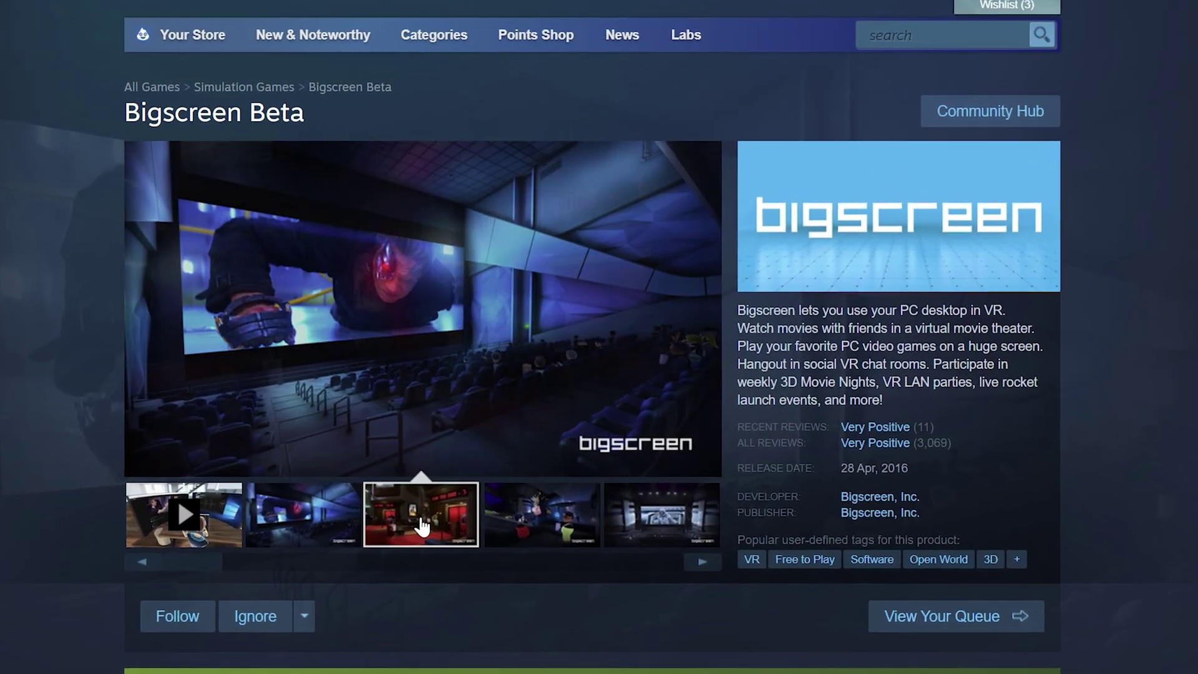
pyautogui.click(542, 515)
pyautogui.moveTo(738, 310); pyautogui.dragTo(999, 410)
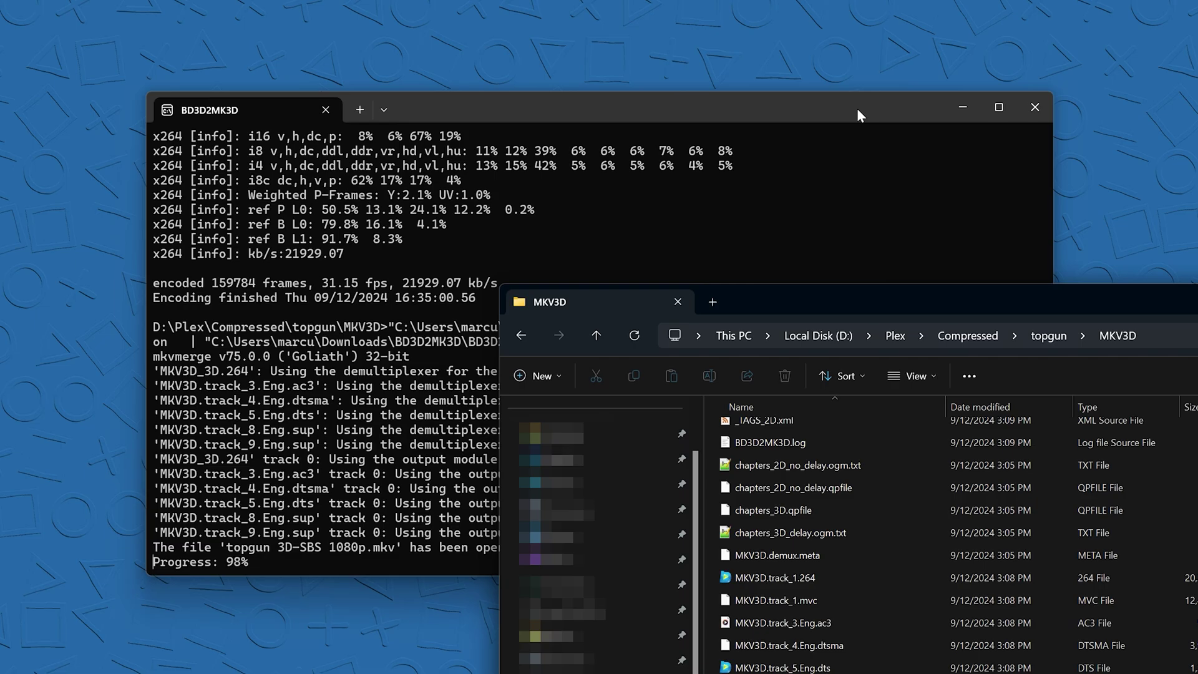
# - Bring the mkvmerge terminal forward and close it once topgun 3D-SBS 1080p.mkv finishes muxing
pyautogui.click(857, 116)
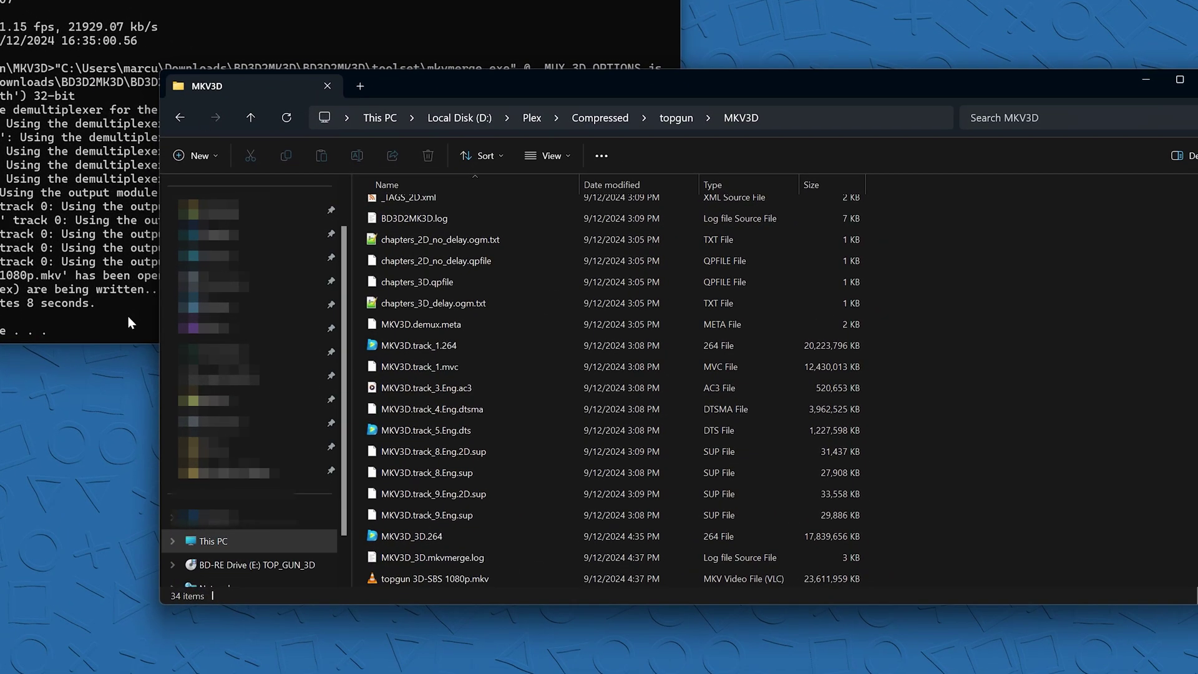
pyautogui.click(124, 324)
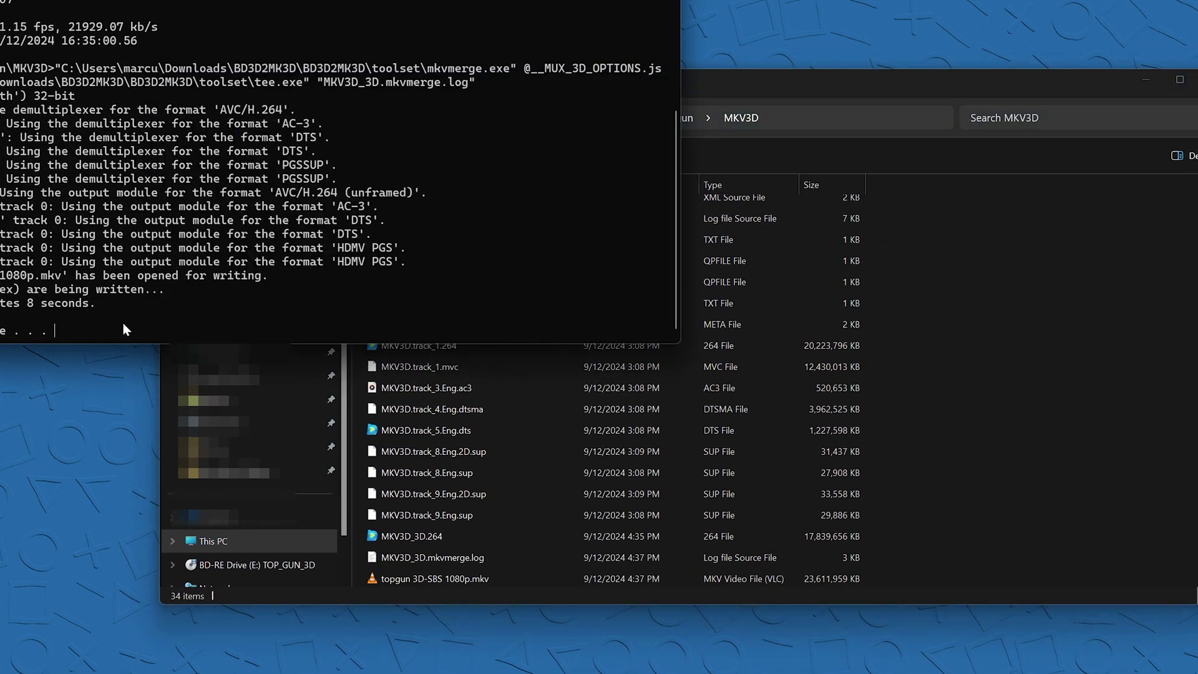
pyautogui.press('Return')
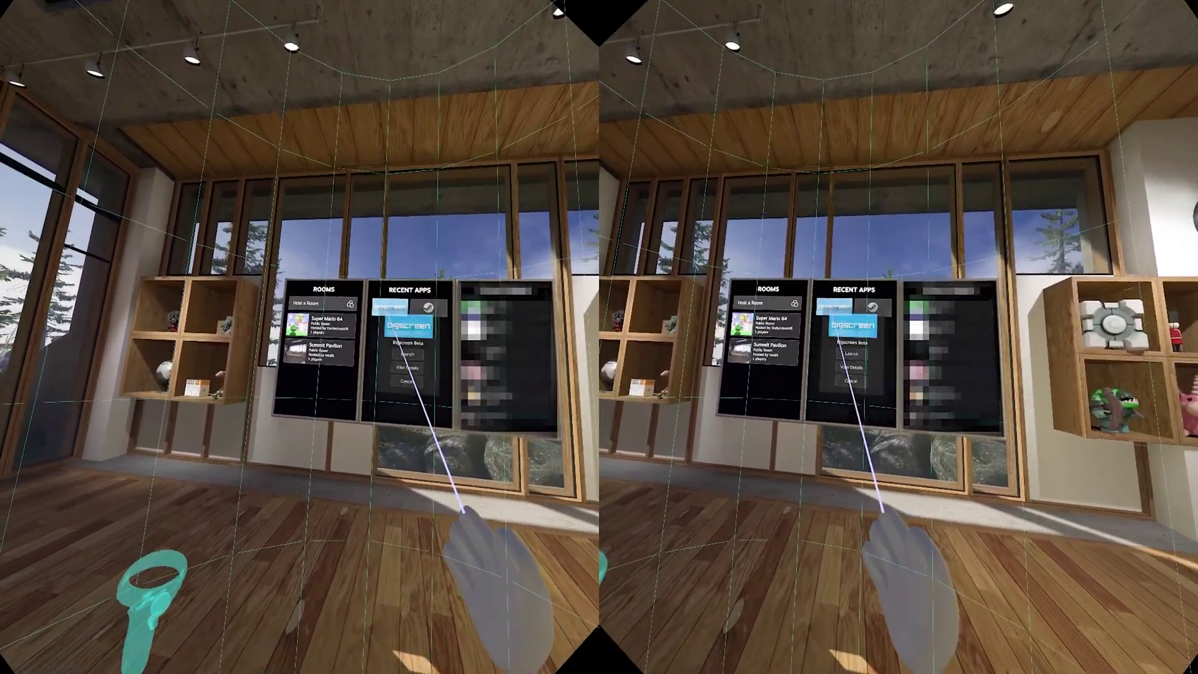
# - Launch Bigscreen from Recent Apps and change the environment to Grand Cinema
pyautogui.click(399, 326)
pyautogui.click(381, 357)
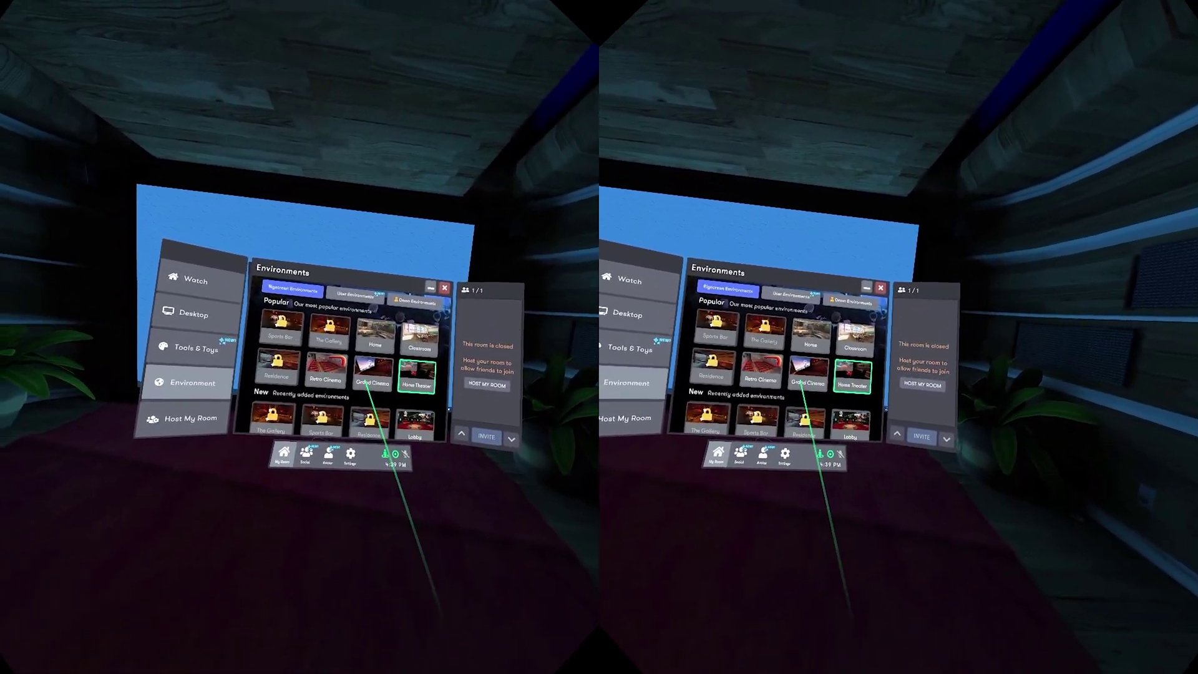
pyautogui.click(373, 385)
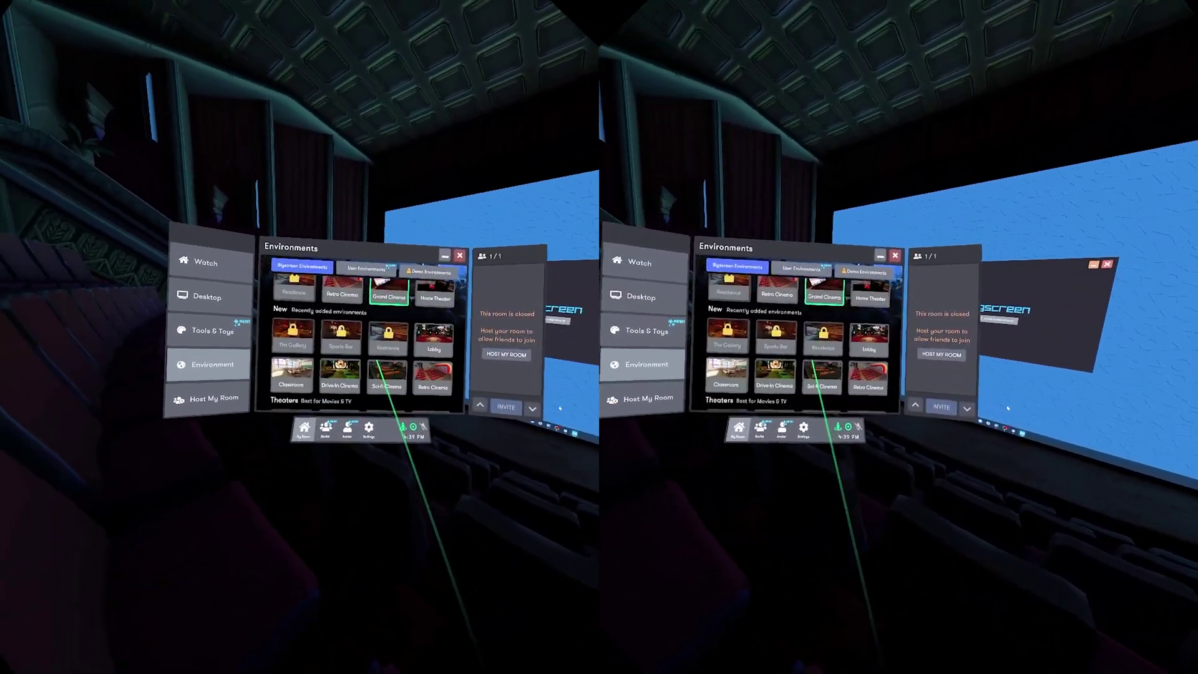
pyautogui.scroll(-1, 376, 361)
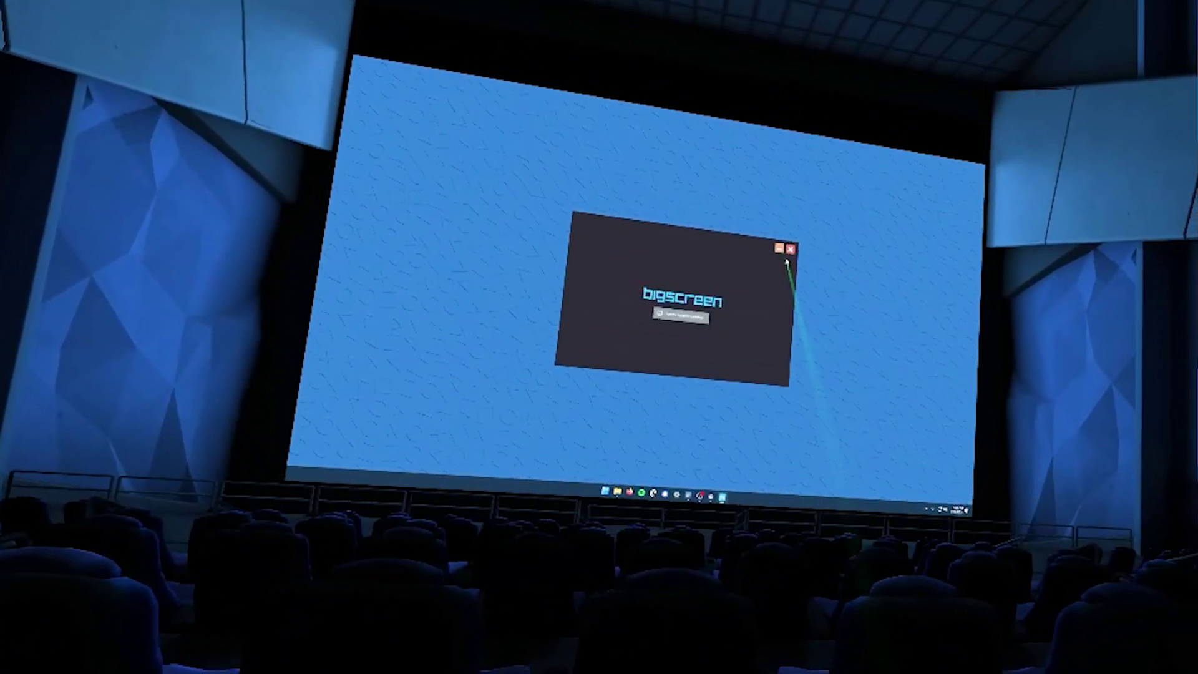
# - Close the Bigscreen splash window and skip the topgun movie forward past the opening credits
pyautogui.click(789, 248)
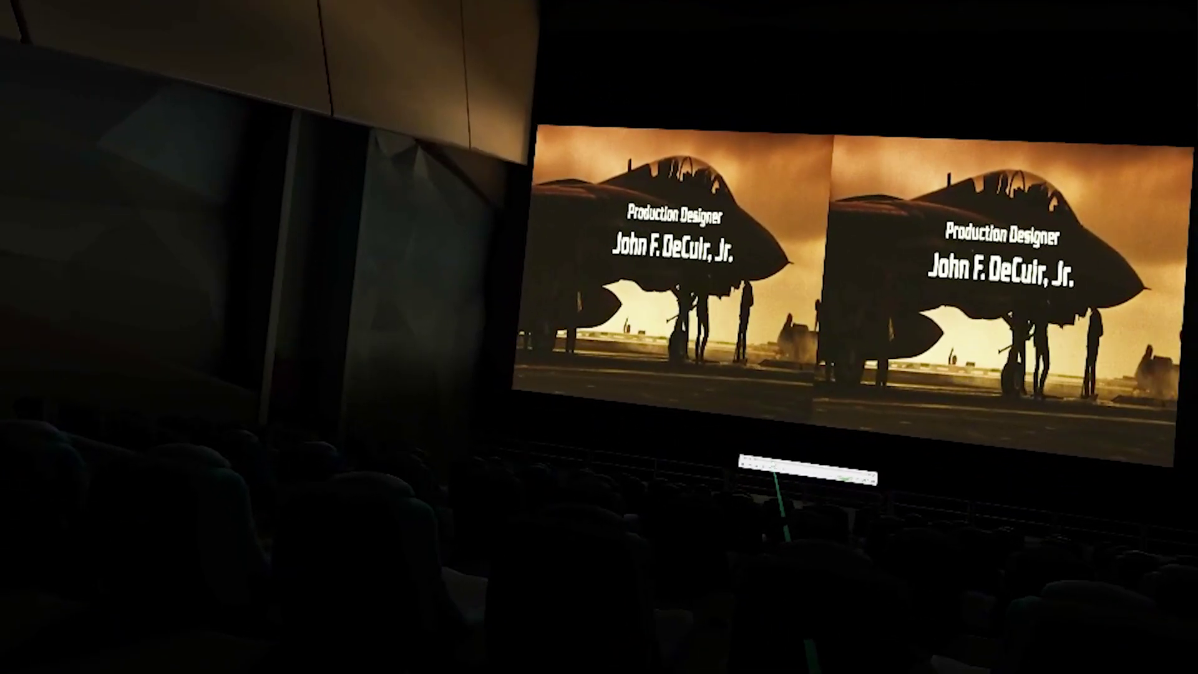
pyautogui.click(773, 467)
pyautogui.click(758, 467)
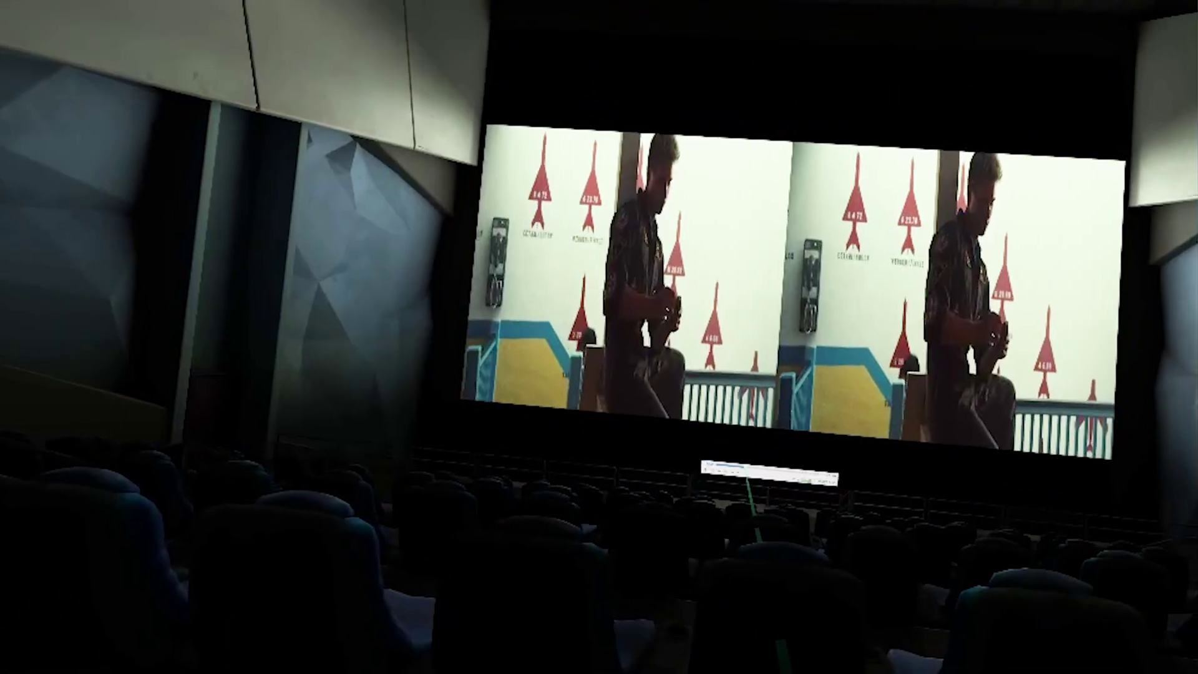
# - Jump the topgun movie toward the beach volleyball scene and check VLC's zoom, aspect ratio and crop options
pyautogui.click(752, 467)
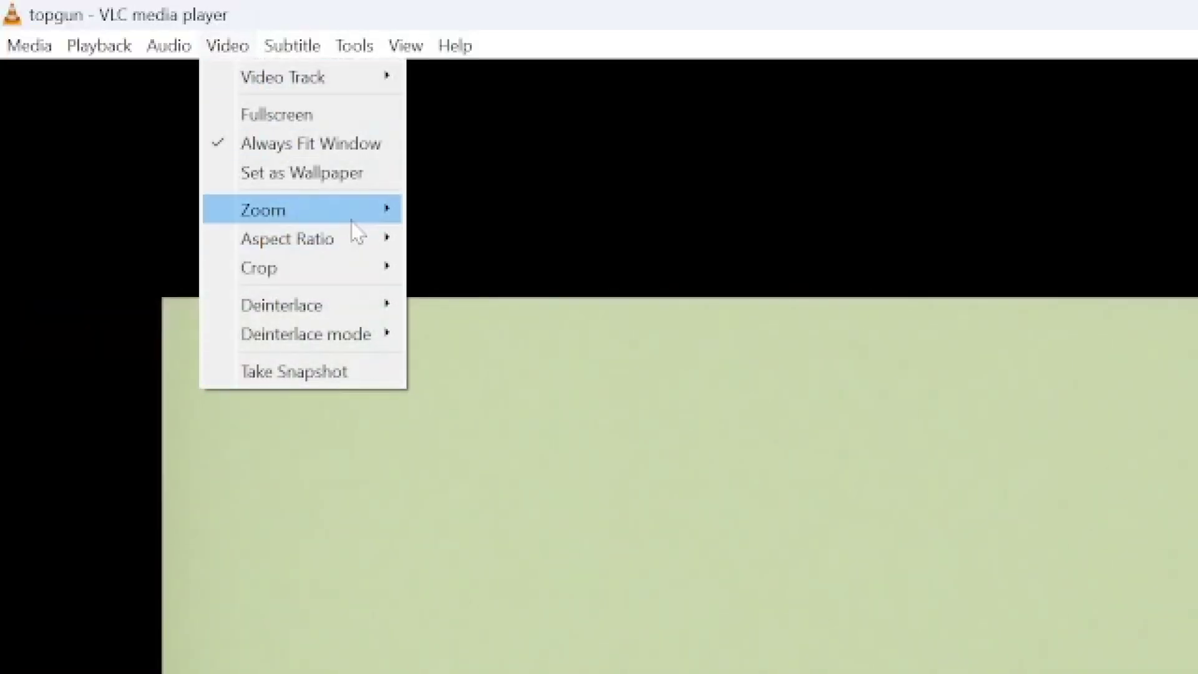
pyautogui.moveTo(354, 231)
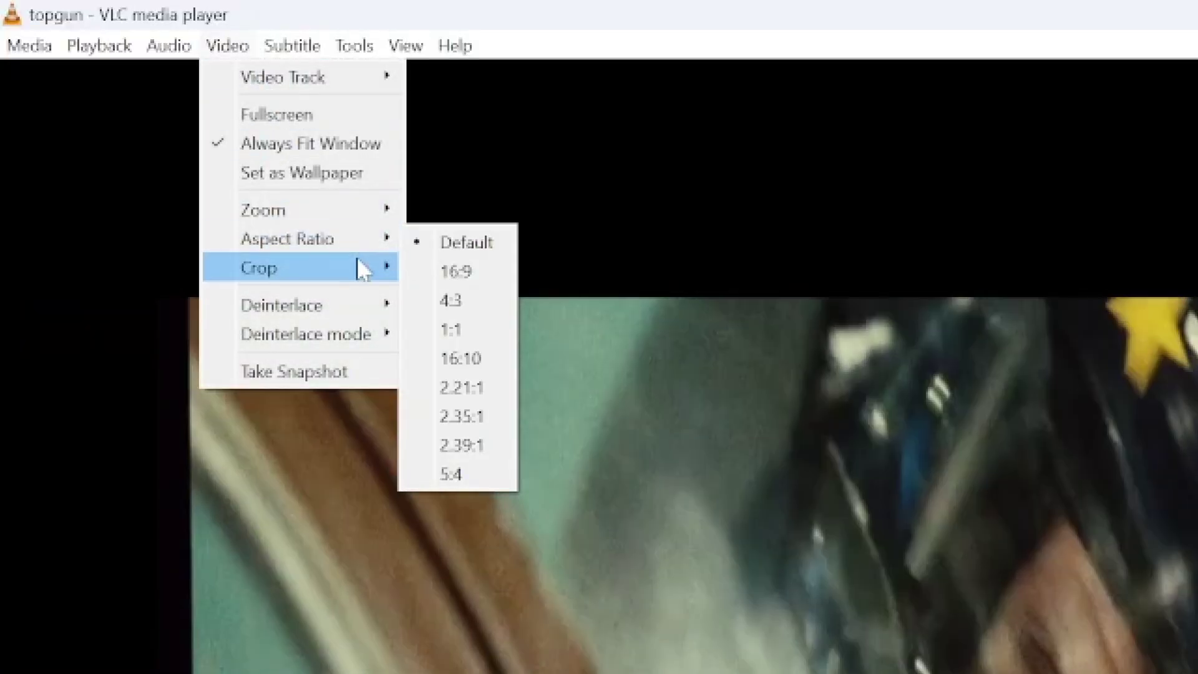
pyautogui.moveTo(359, 268)
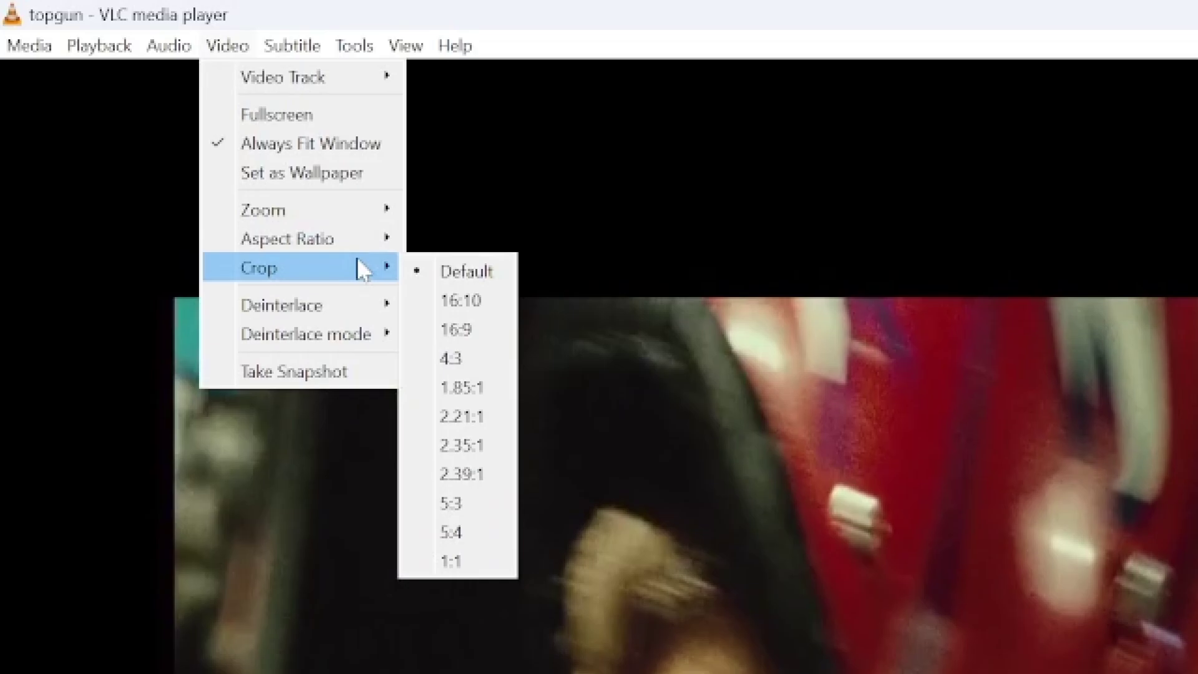
pyautogui.moveTo(364, 305)
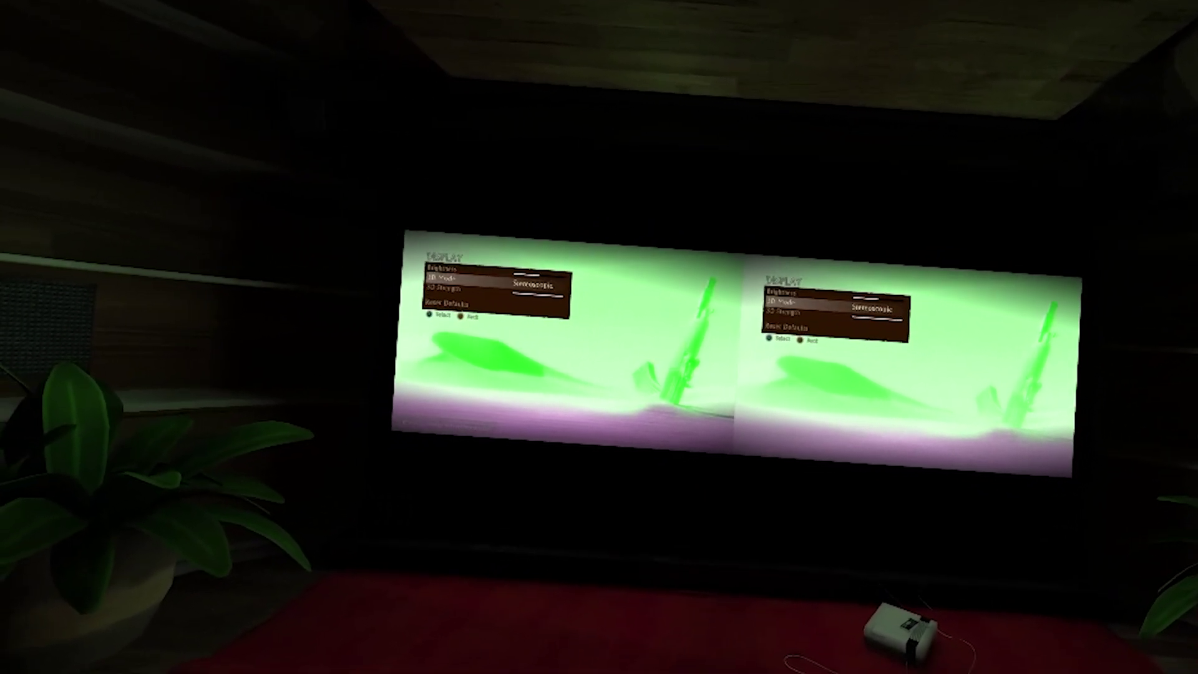
# - Back out of the game's Home Menu, Settings > Video and Display screens to the options list
pyautogui.press('Escape')
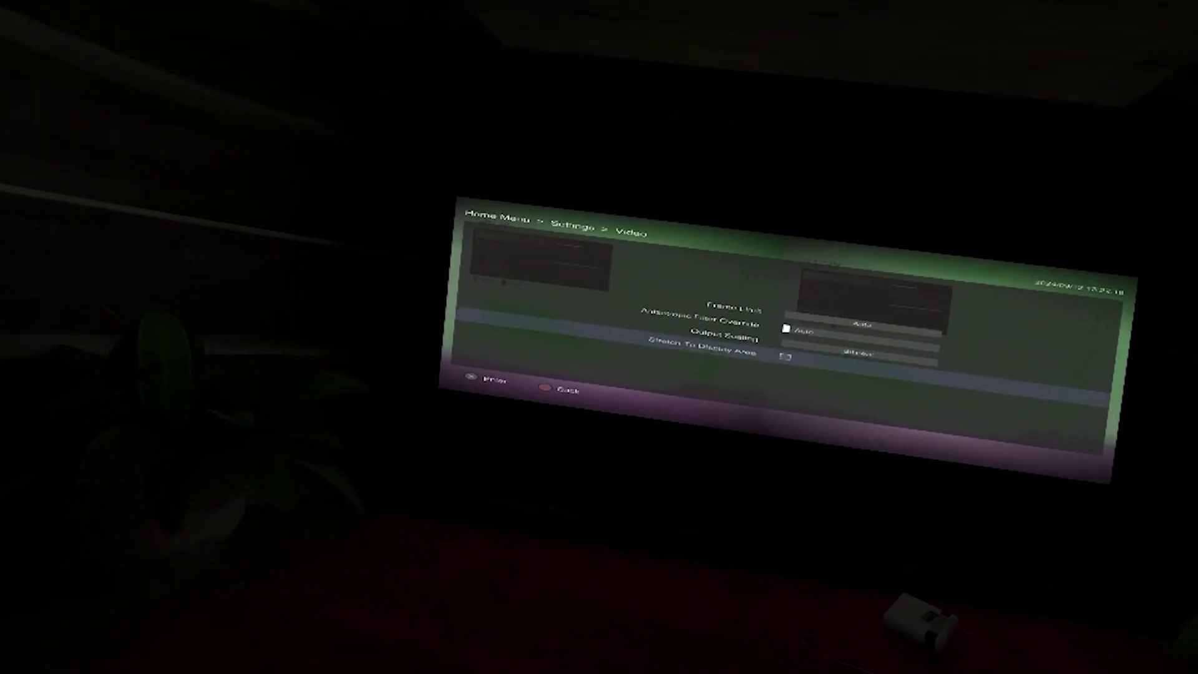
pyautogui.press('Escape')
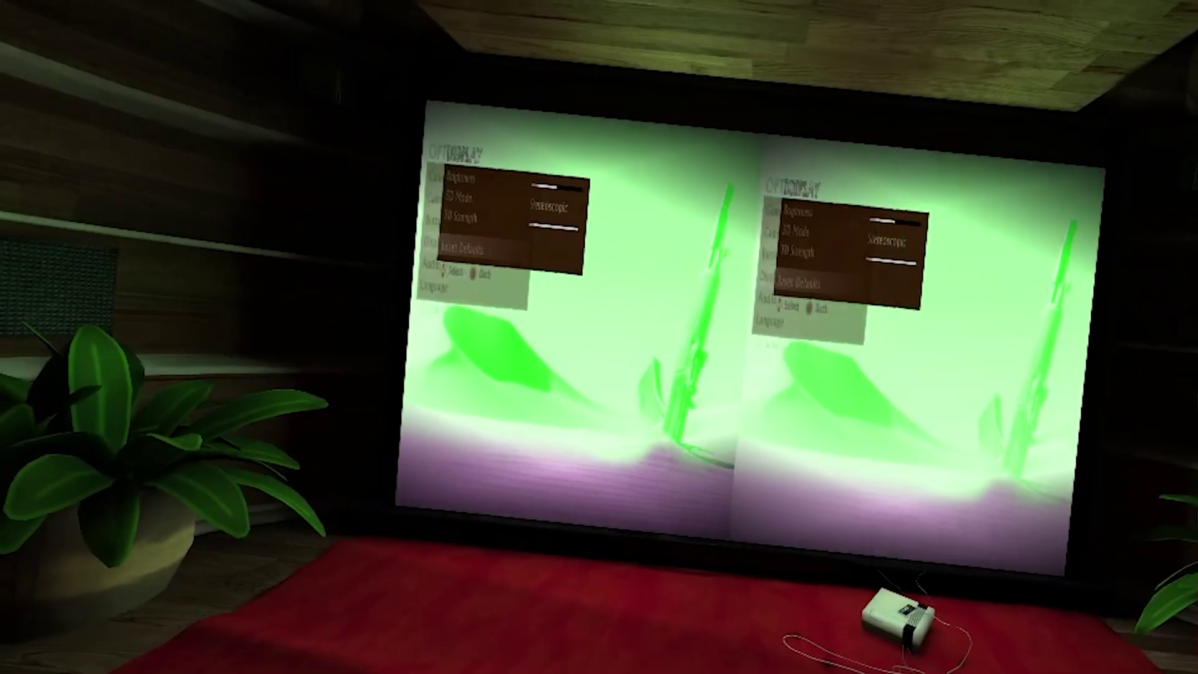
pyautogui.press('Escape')
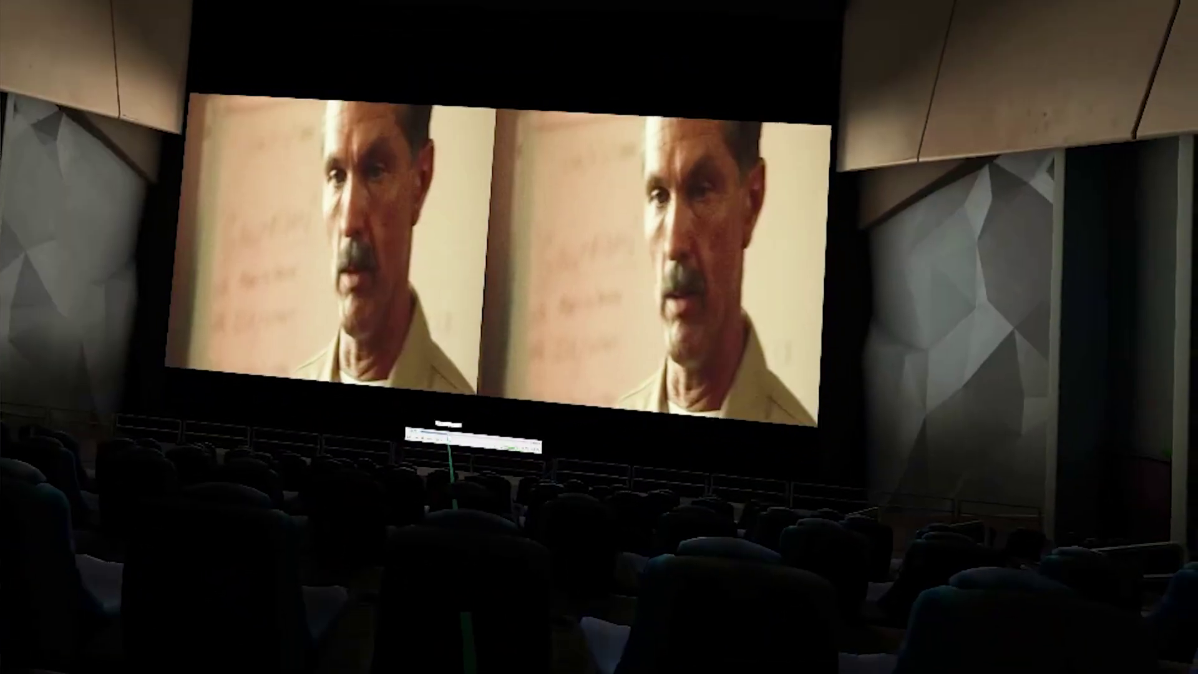
# - Jump the topgun movie forward twice on the floating seek bar to the beach volleyball scene
pyautogui.click(453, 438)
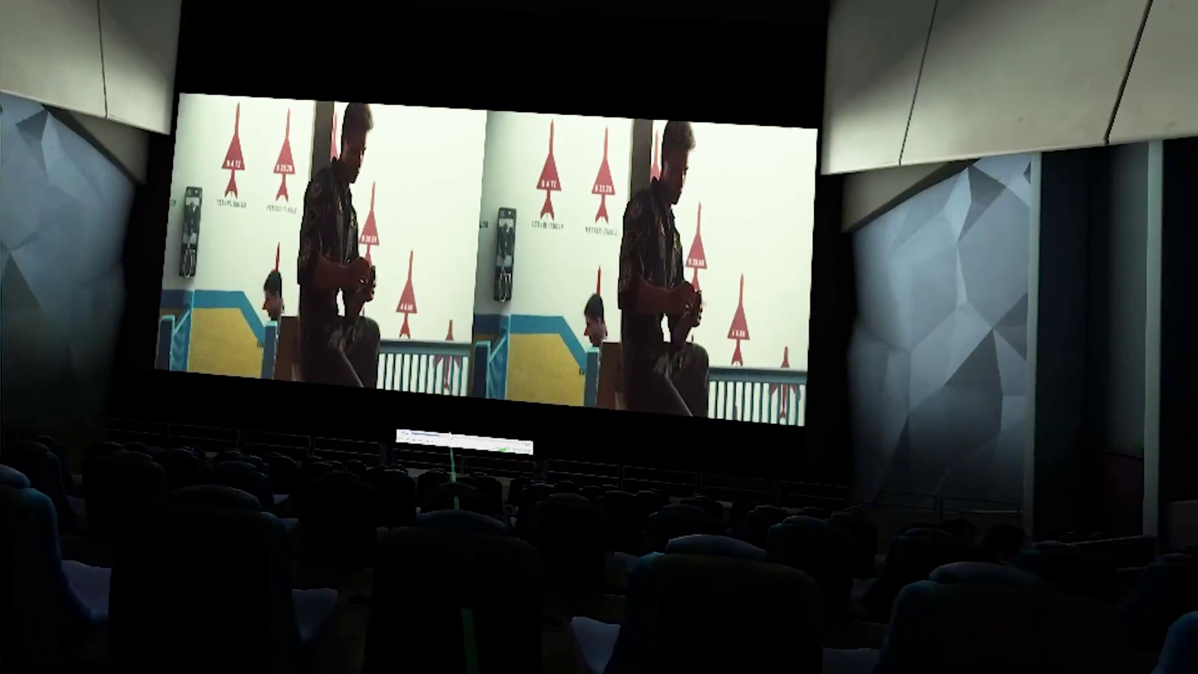
pyautogui.click(452, 444)
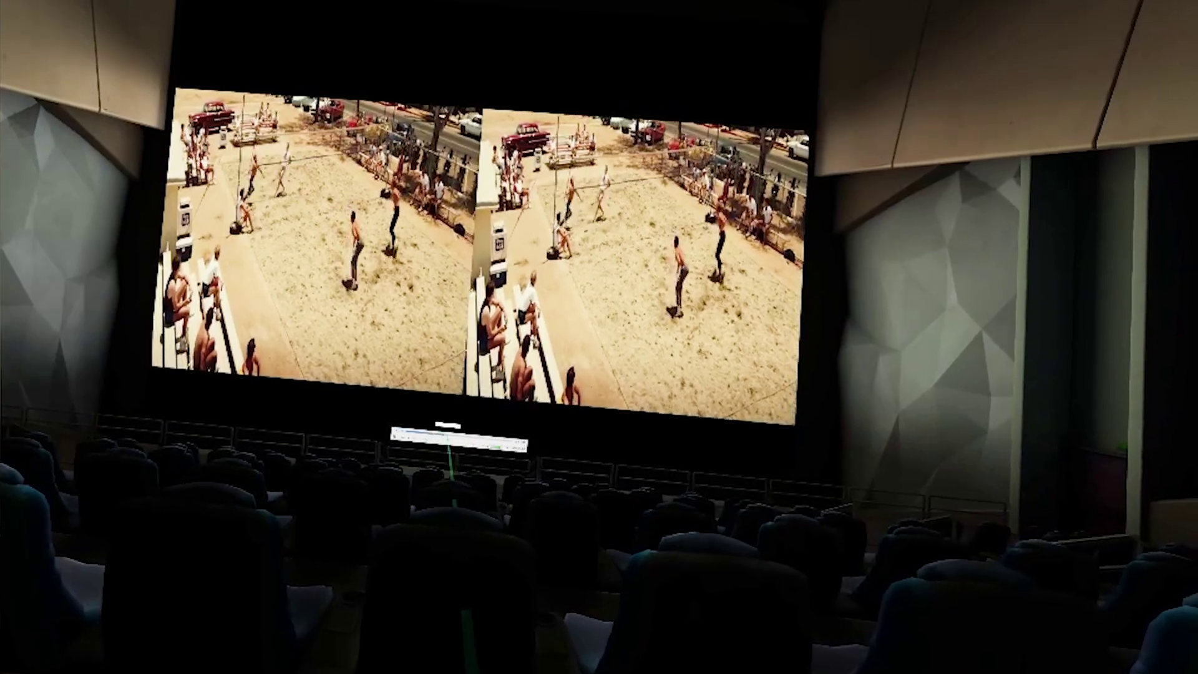
# - Show Bigscreen's Desktop settings in the home menu, where the 3D mode reads SBS
pyautogui.press('Escape')
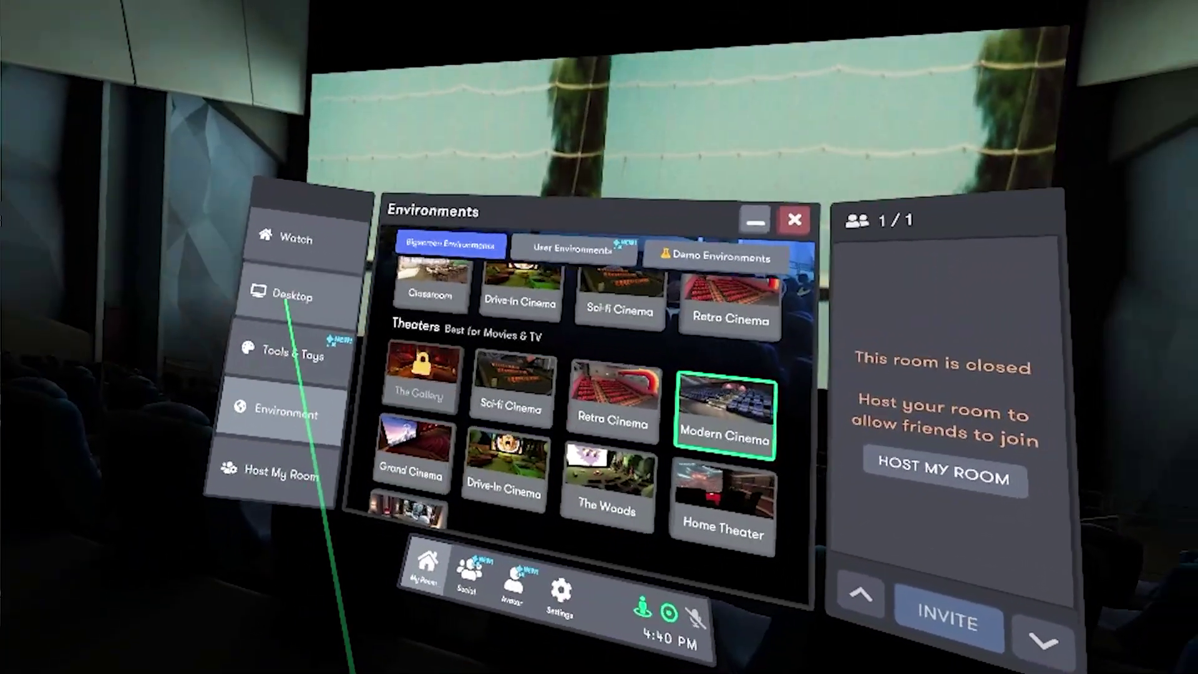
pyautogui.click(286, 298)
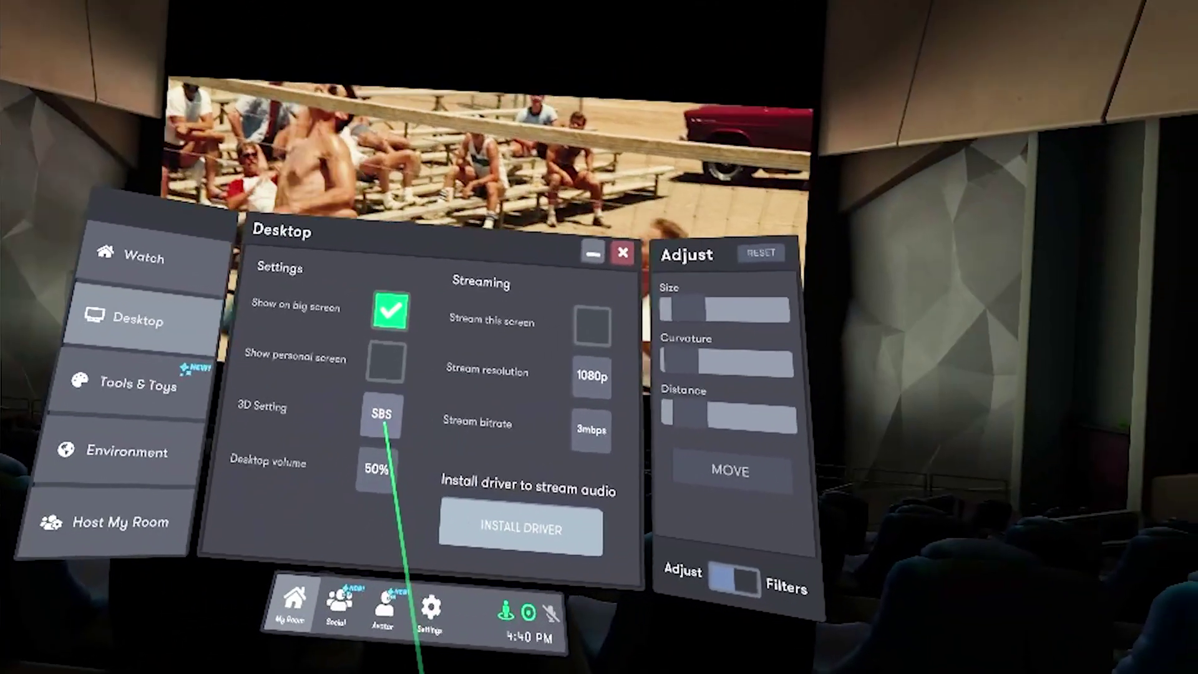